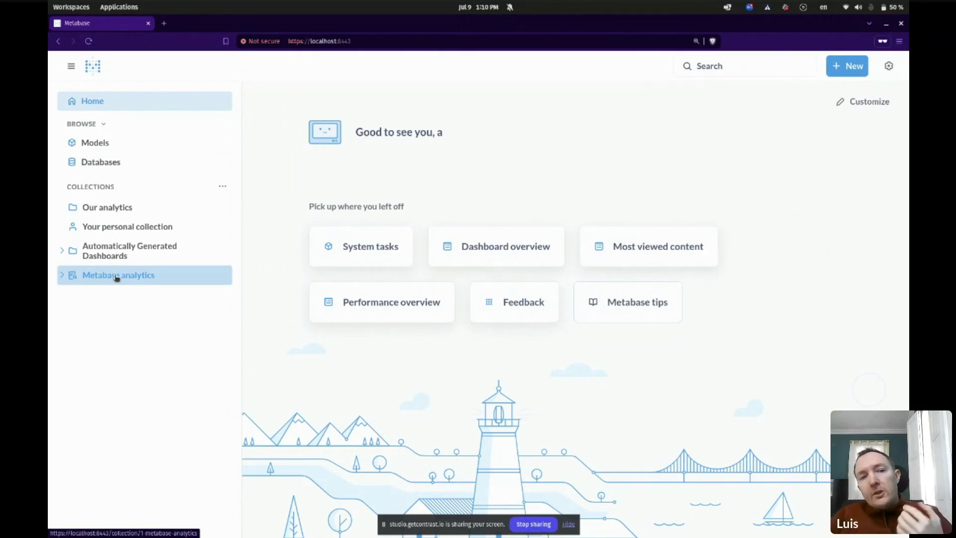
Open the Metabase analytics collection and look over its ready-made dashboards
click(117, 276)
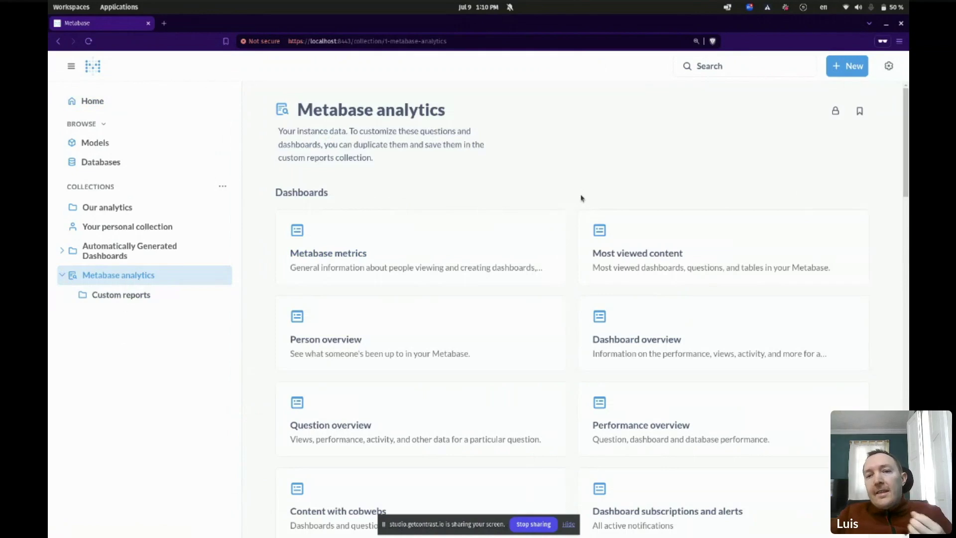
scroll(571, 228, down, 1)
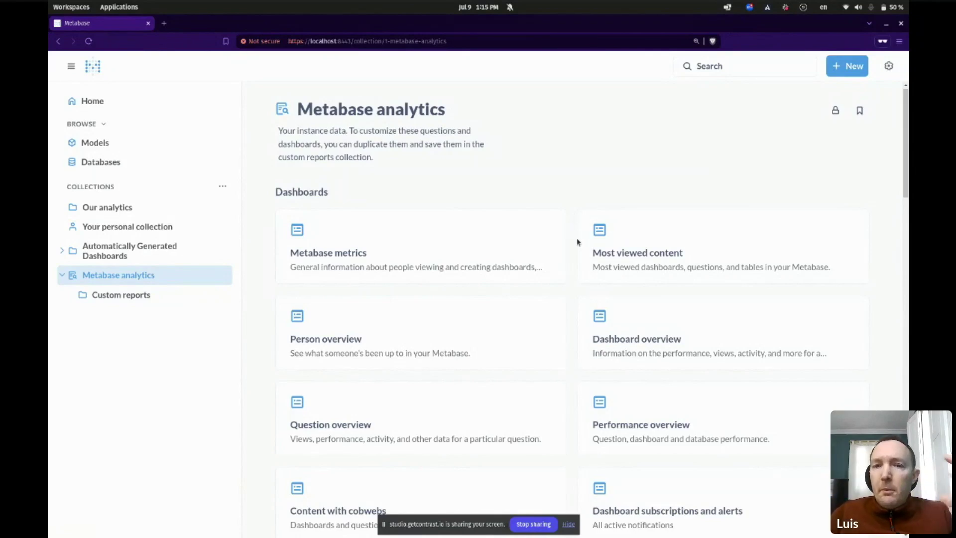
scroll(570, 249, down, 3)
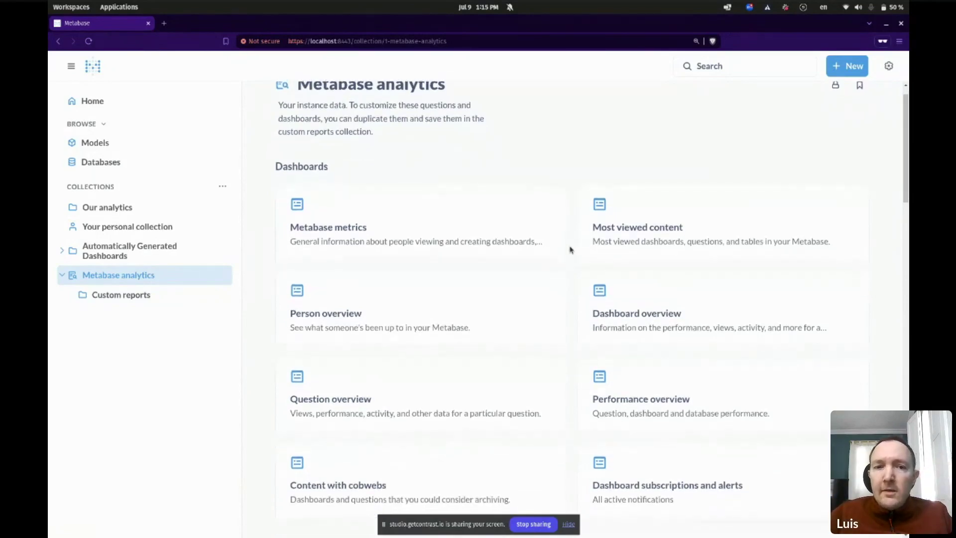
scroll(571, 249, up, 2)
scroll(571, 249, down, 1)
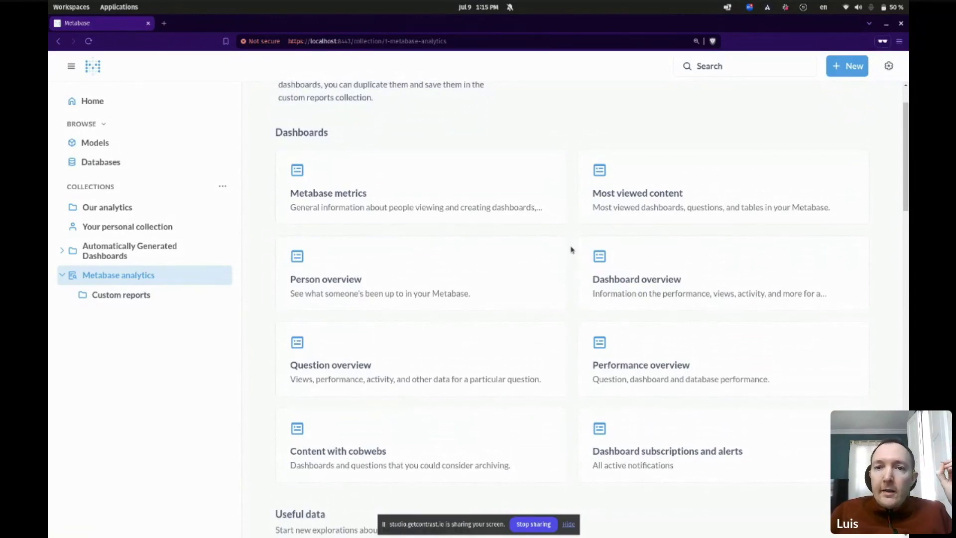
scroll(571, 249, down, 2)
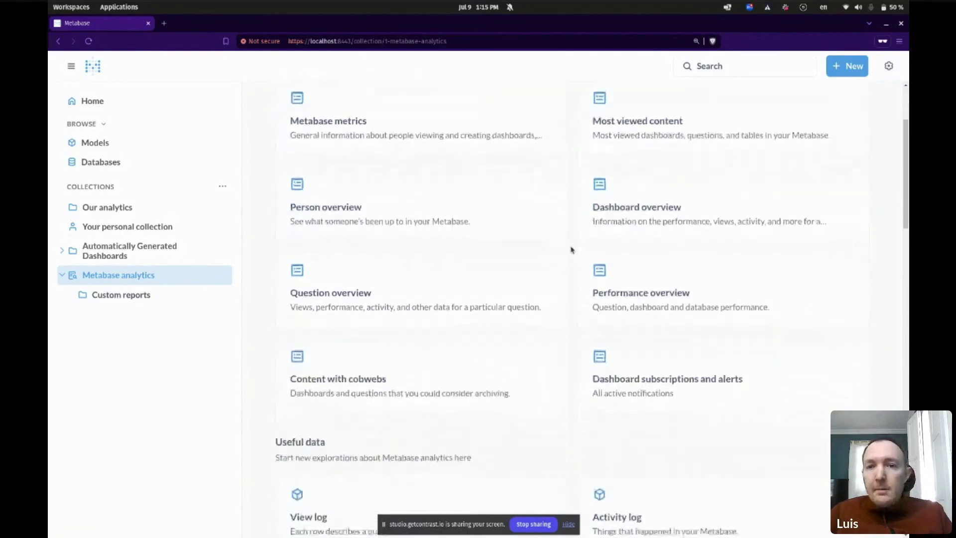
scroll(572, 250, down, 1)
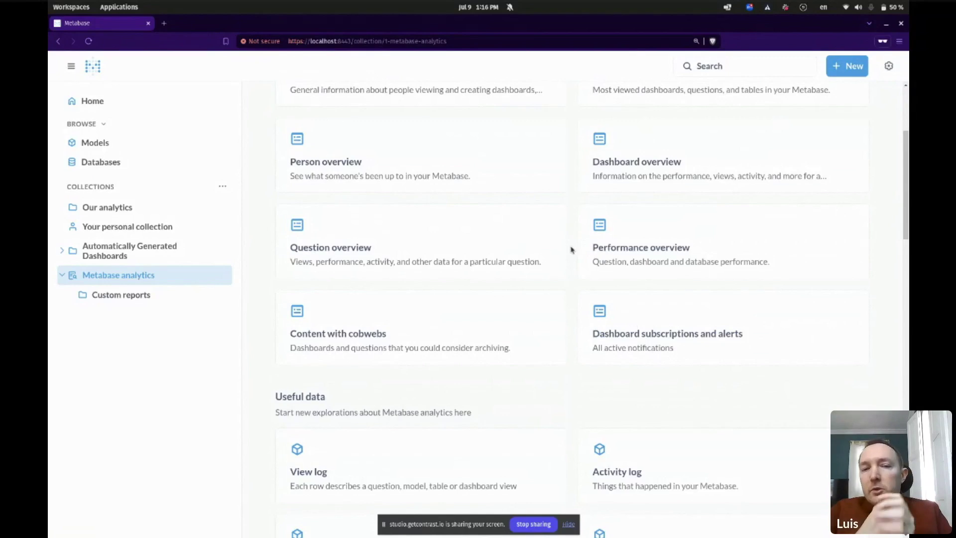
Look through the collection's Useful data models and its list of individual questions
scroll(572, 249, down, 3)
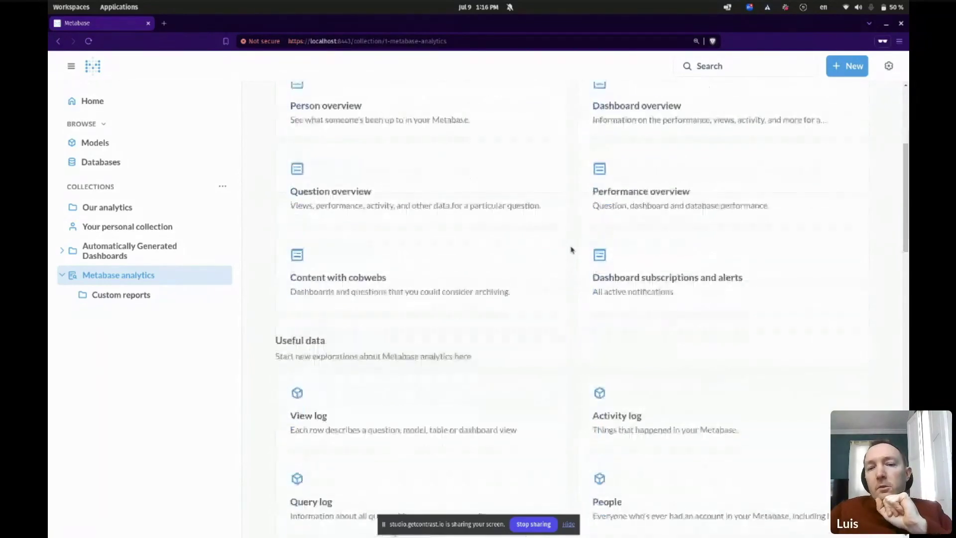
scroll(571, 249, down, 3)
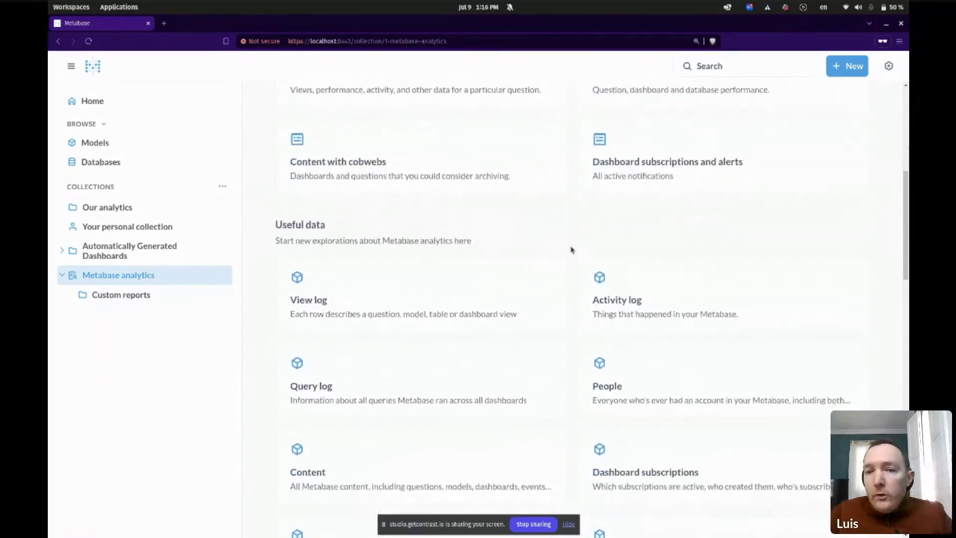
scroll(571, 249, down, 1)
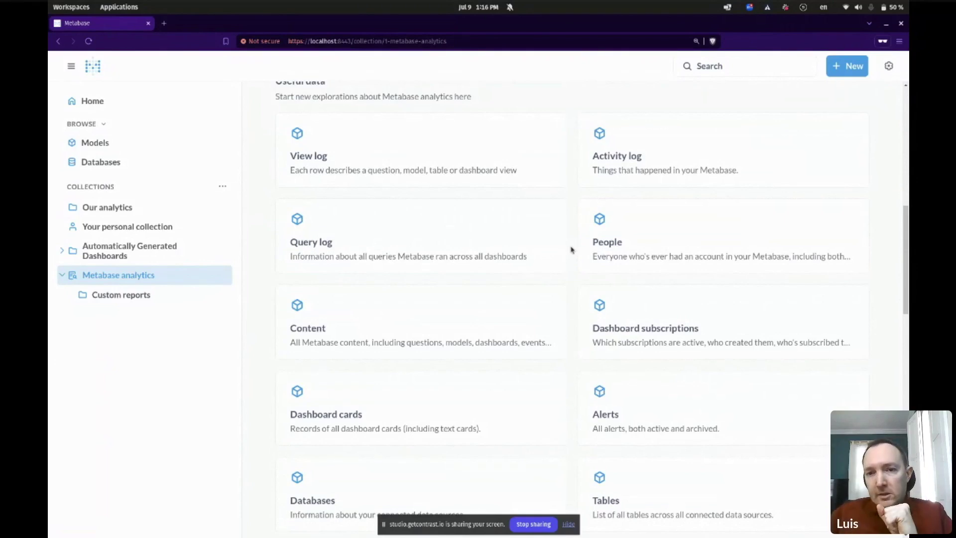
scroll(572, 249, down, 7)
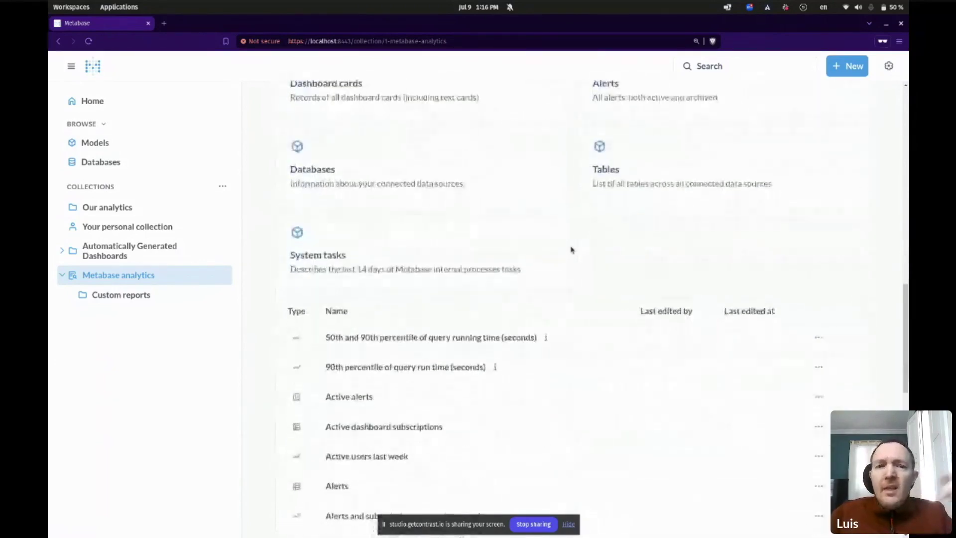
scroll(572, 249, down, 11)
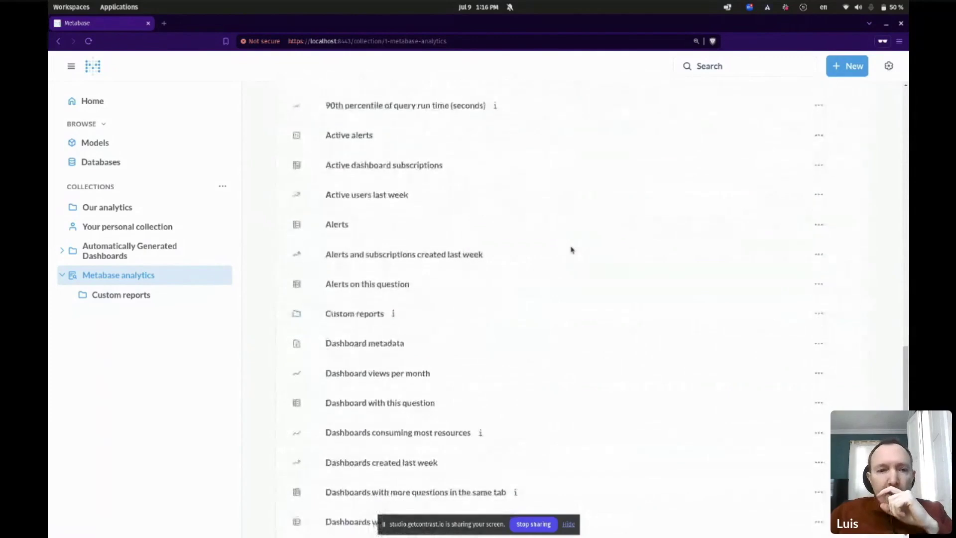
scroll(571, 249, up, 10)
scroll(571, 249, up, 15)
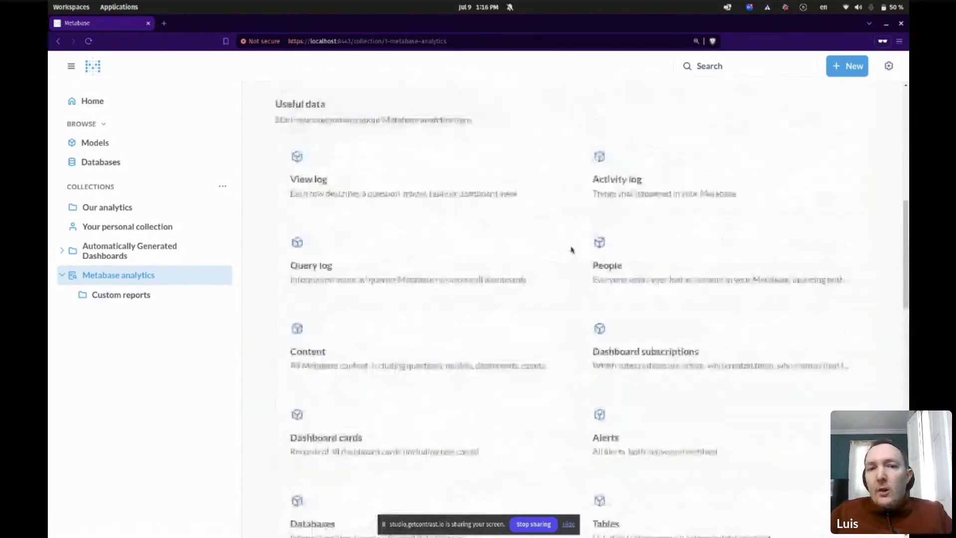
scroll(572, 248, up, 3)
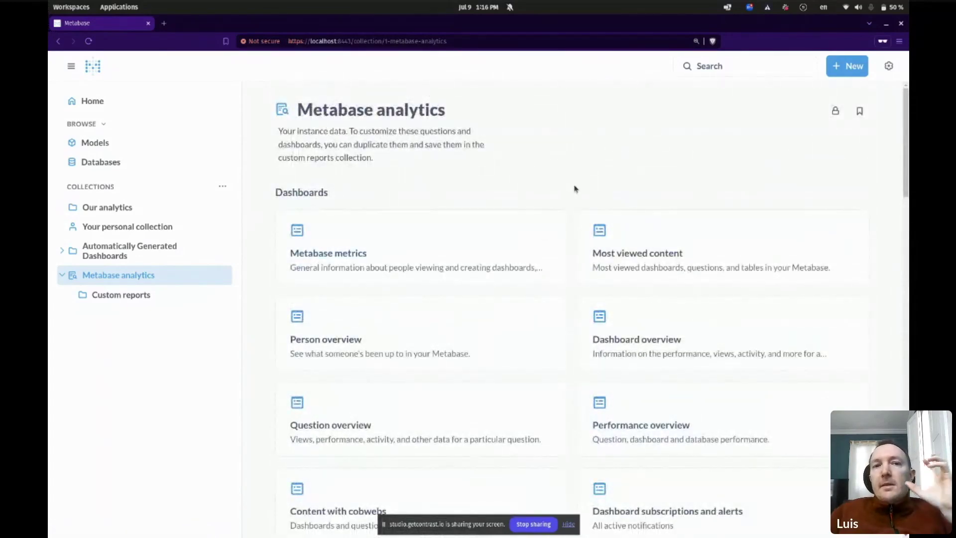
Open the Metabase metrics dashboard and examine its weekly activity charts, most active people and most viewed content
scroll(575, 189, down, 4)
scroll(575, 188, up, 3)
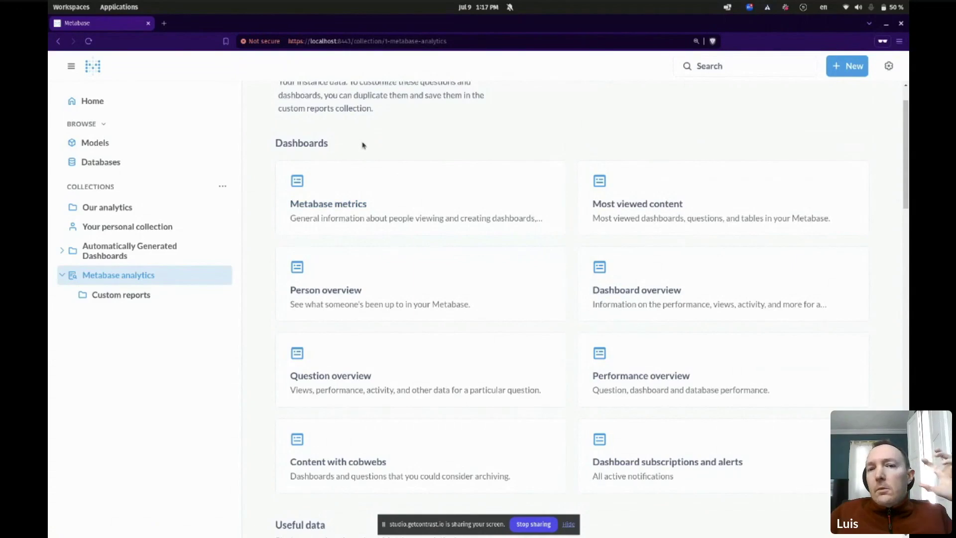
click(335, 192)
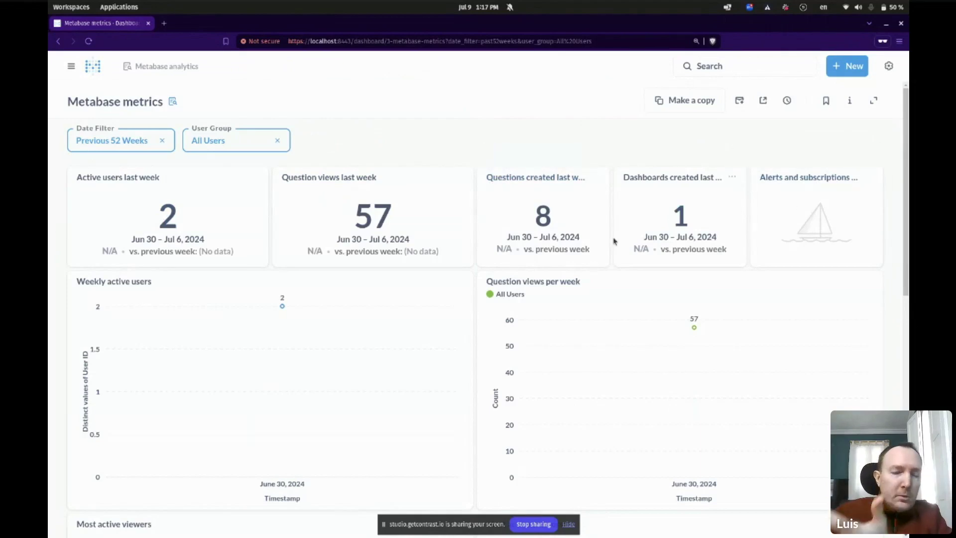
scroll(473, 264, down, 3)
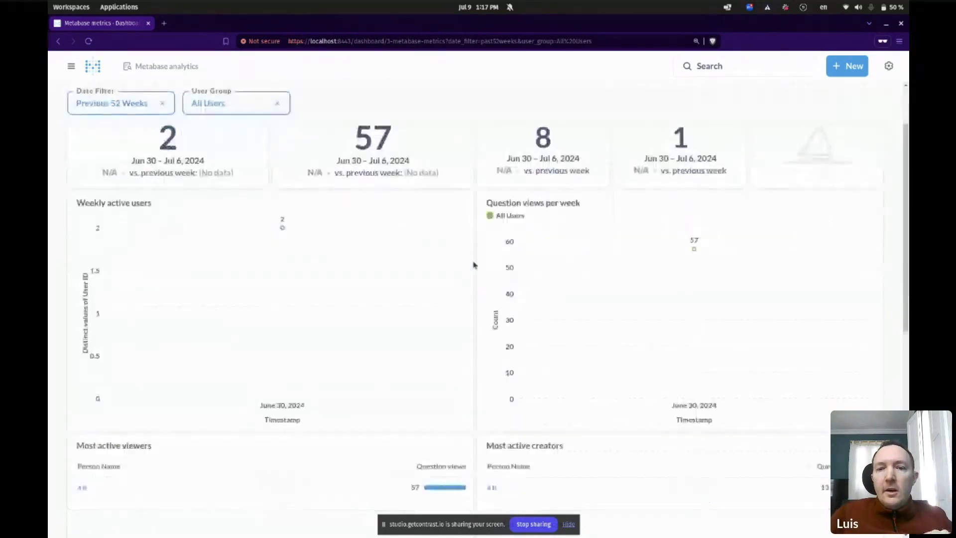
scroll(473, 265, down, 10)
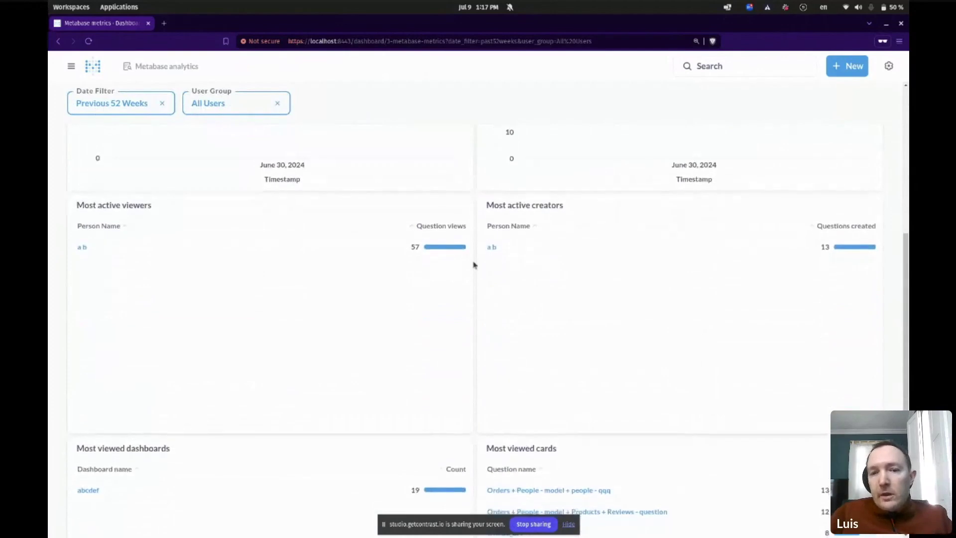
scroll(473, 265, down, 3)
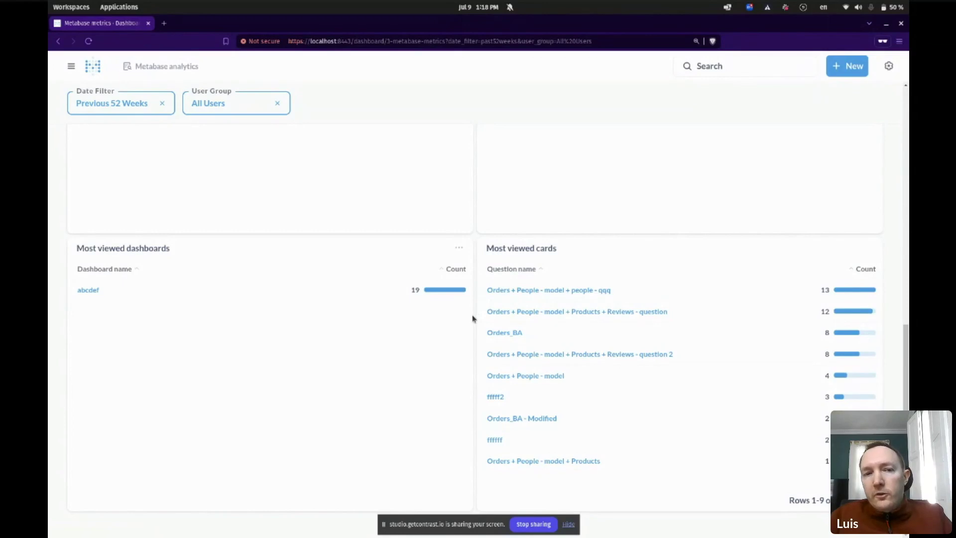
scroll(473, 319, up, 15)
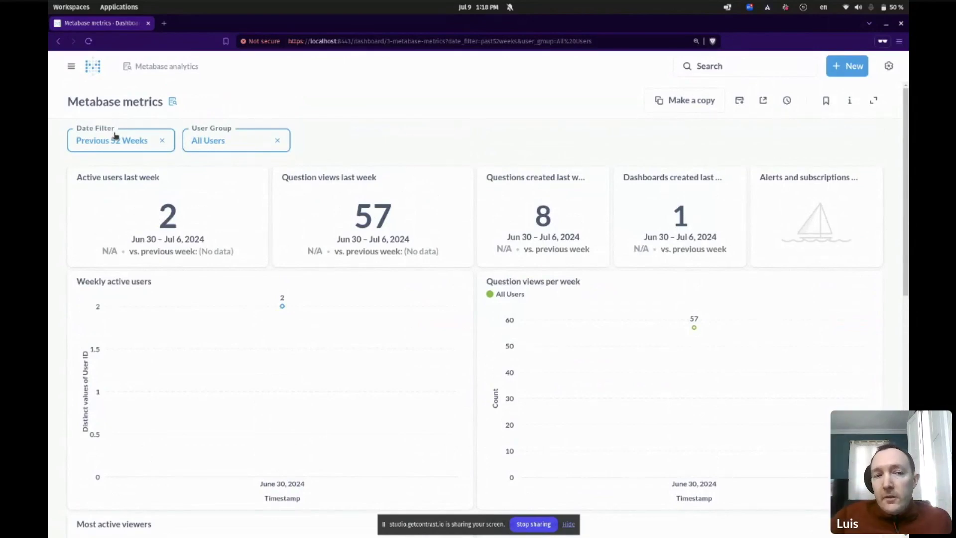
Check the choices of the User Group filter and the drill-through options of the Question views last week number
click(227, 145)
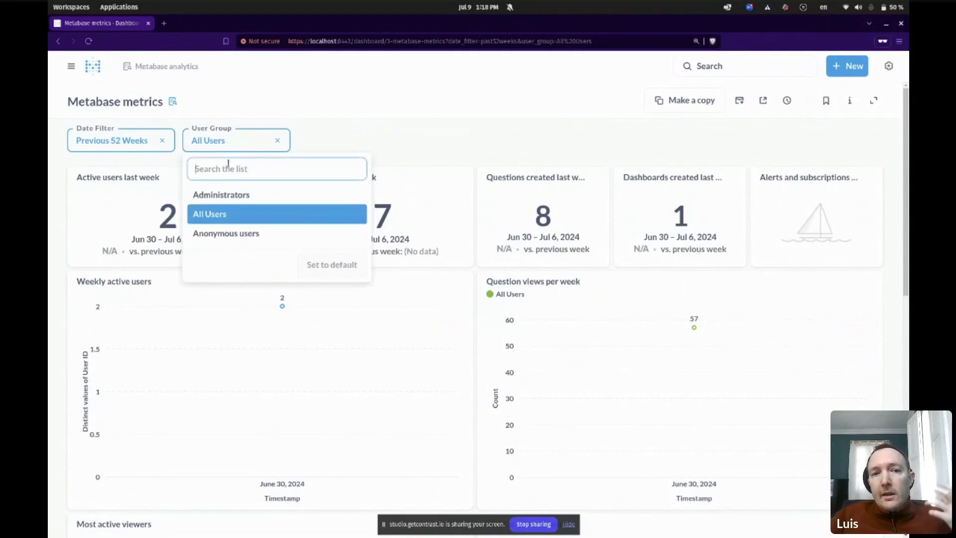
click(508, 142)
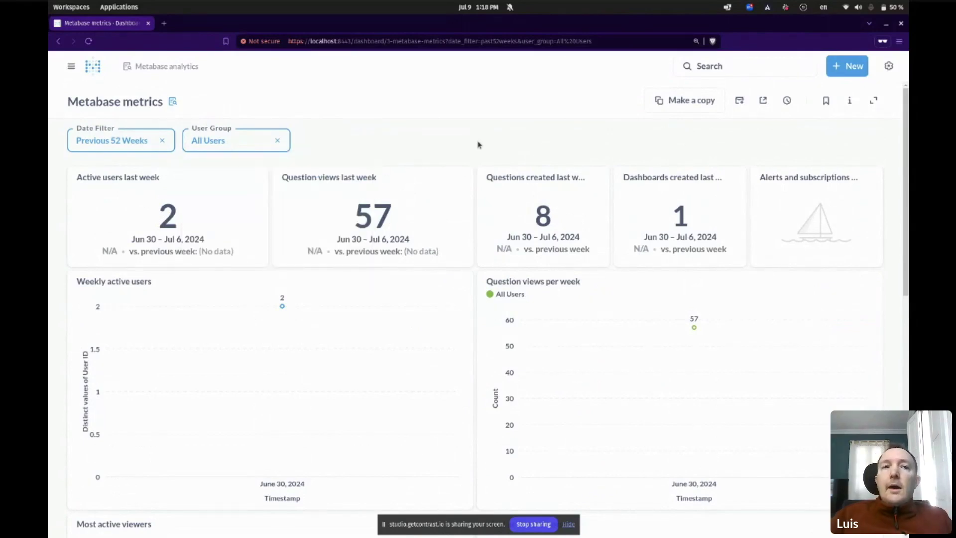
click(203, 140)
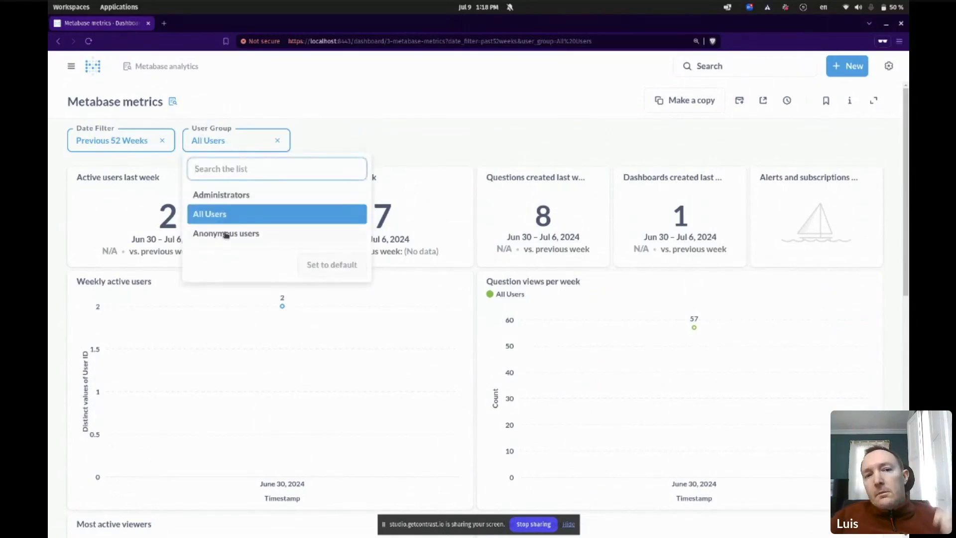
click(482, 149)
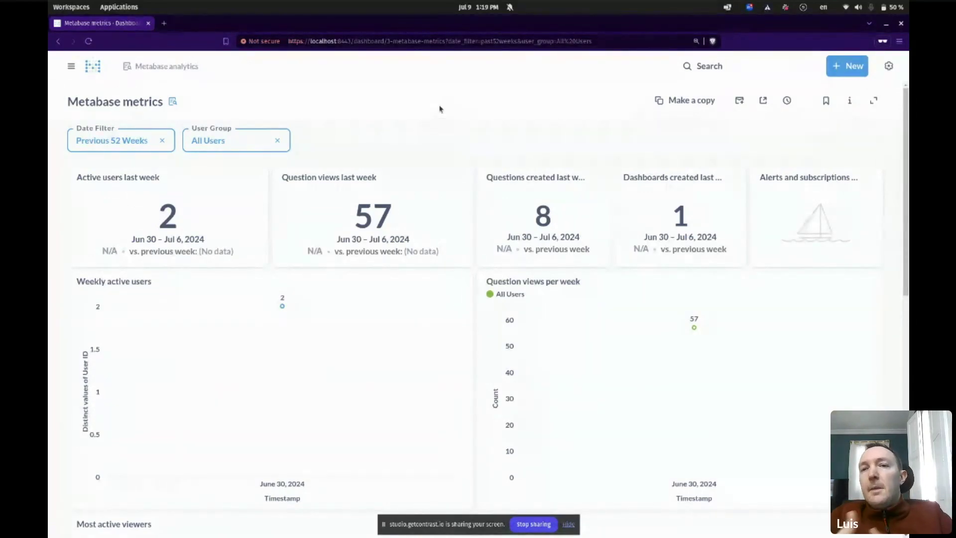
click(371, 222)
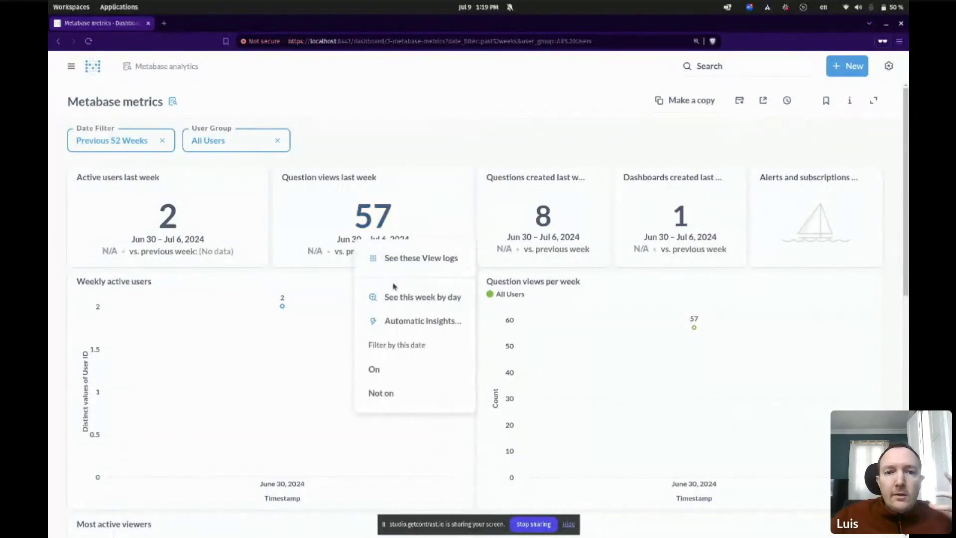
click(498, 163)
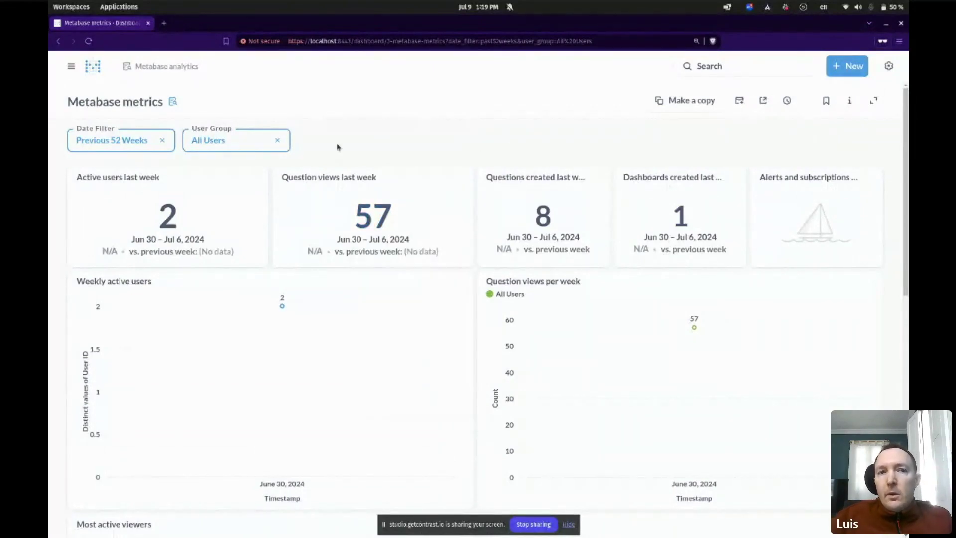
Open the Most viewed content dashboard from the Metabase analytics collection and examine its dashboards, questions, tables and models cards
click(169, 66)
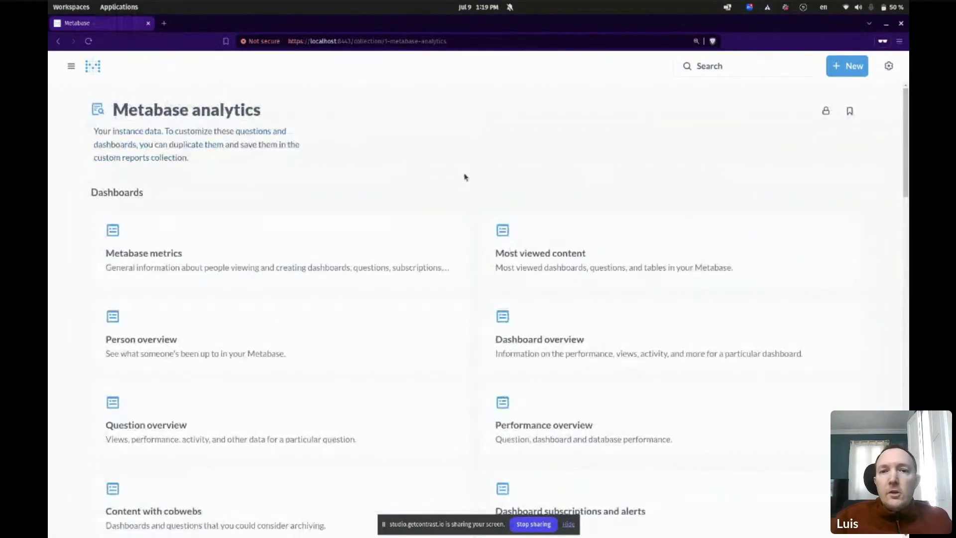
click(567, 250)
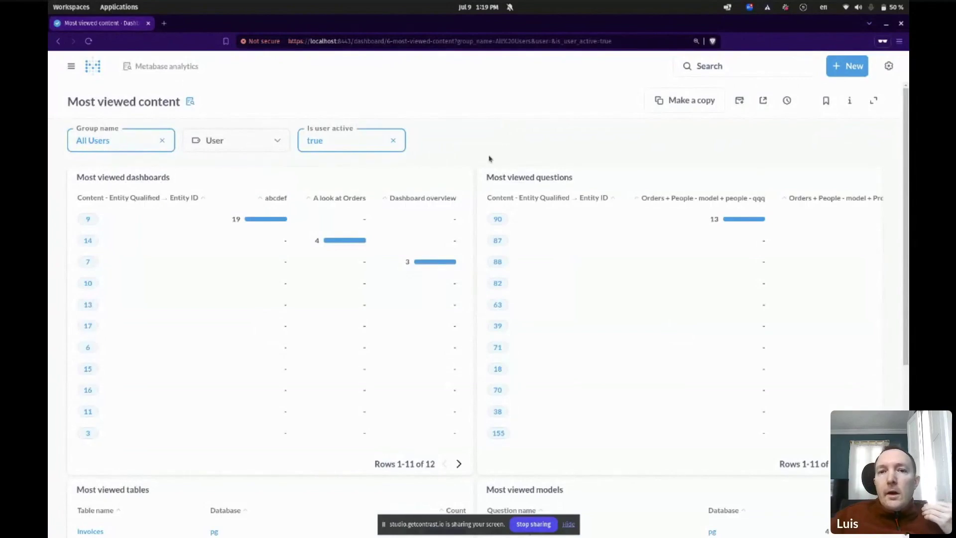
scroll(279, 314, right, 4)
scroll(279, 314, right, 6)
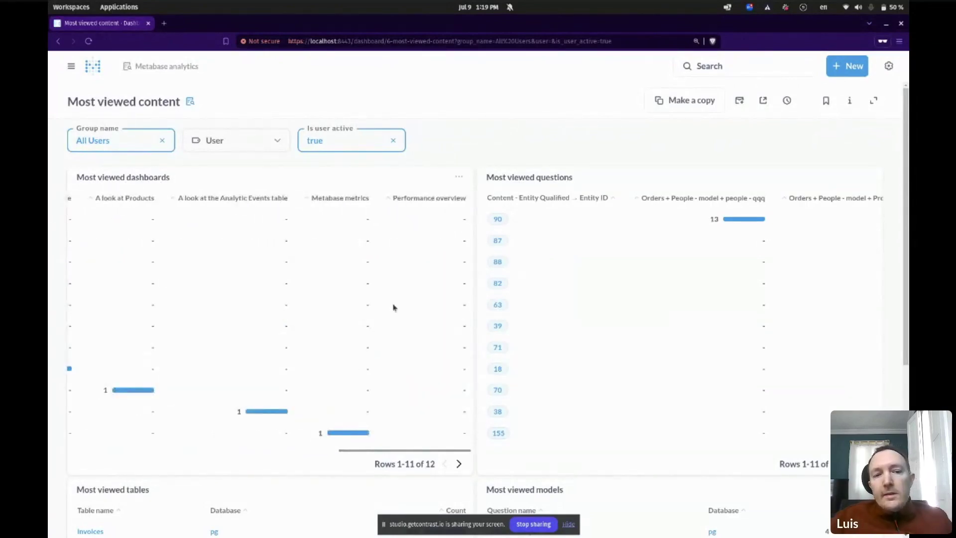
scroll(393, 307, left, 10)
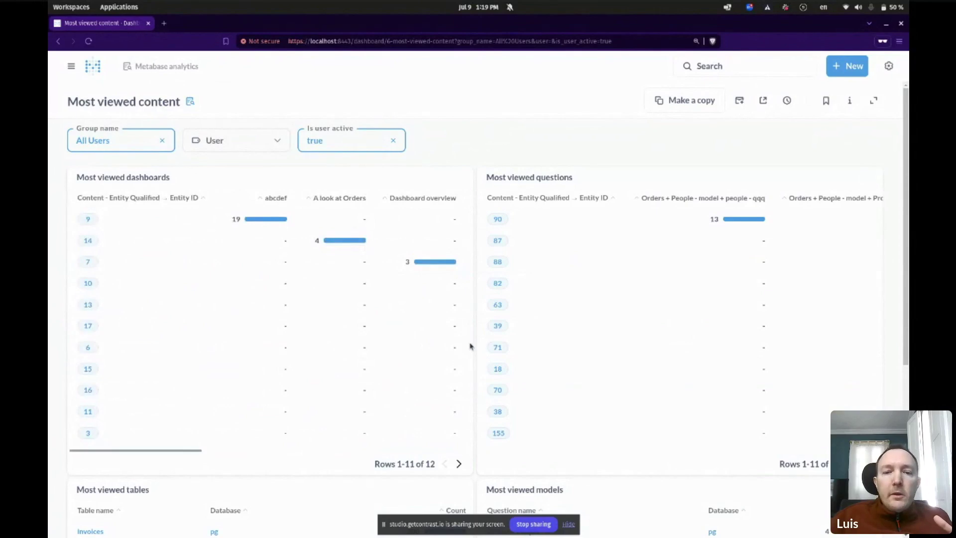
scroll(471, 345, down, 5)
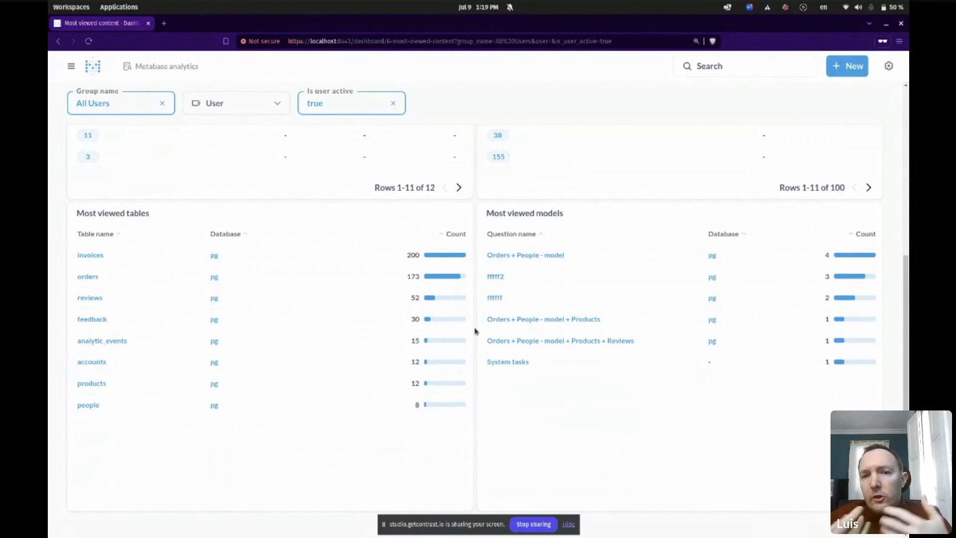
scroll(474, 331, up, 5)
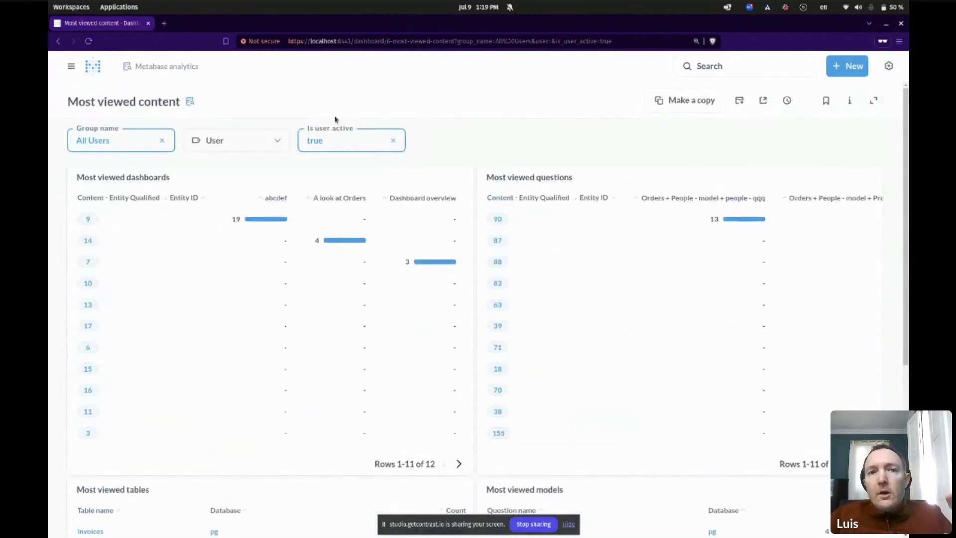
Check the choices offered by the User and Is user active filters, leaving both filters as they are
click(265, 143)
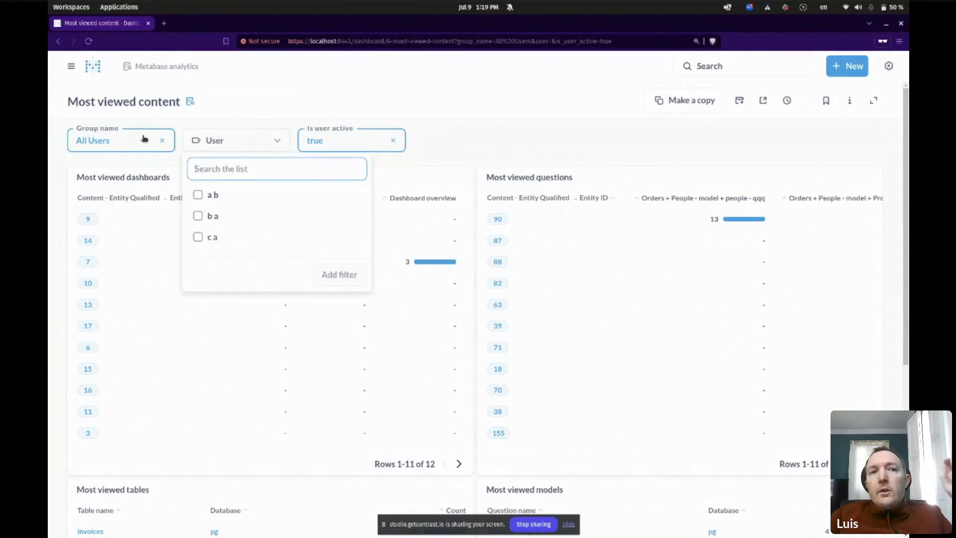
click(333, 139)
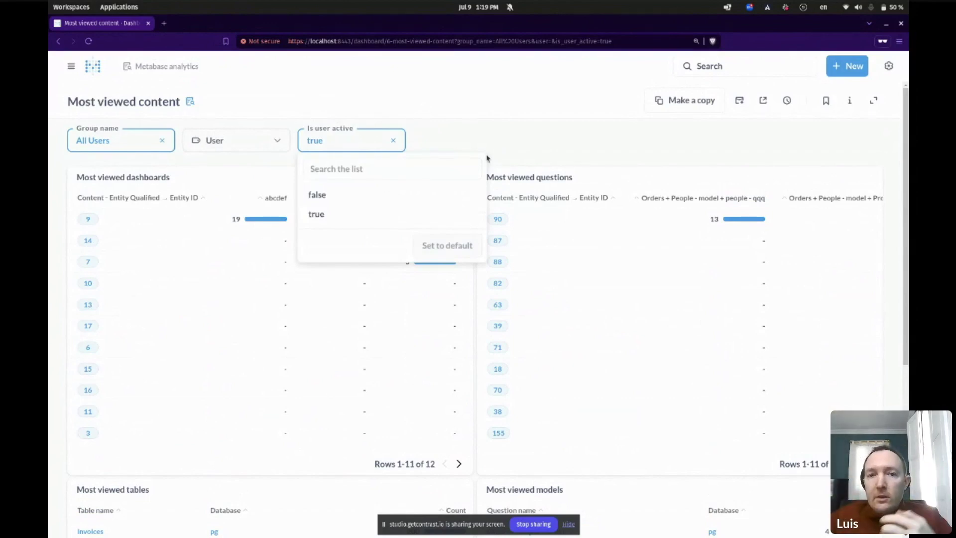
click(488, 118)
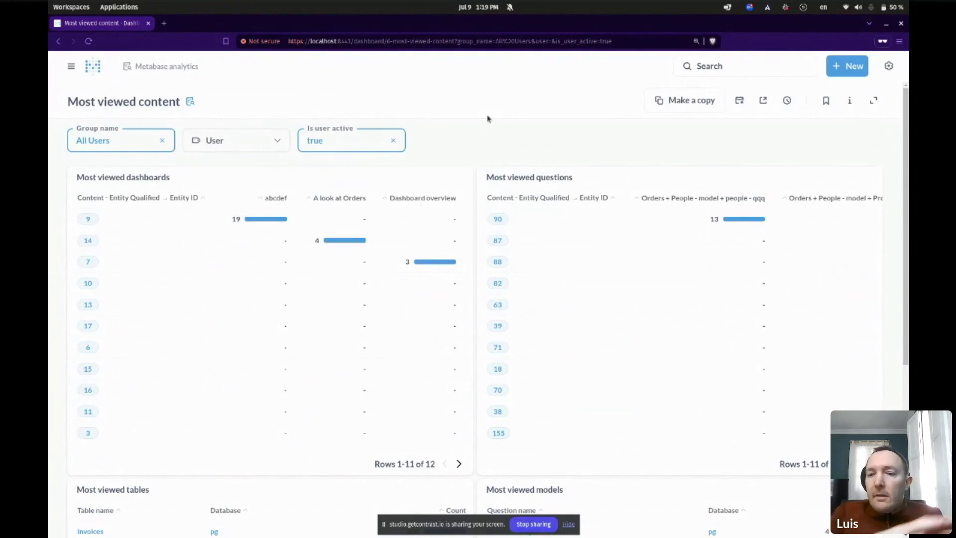
Open the Person overview dashboard from the Metabase analytics collection and examine its person detail, group membership, alerts and monthly activity cards
click(187, 67)
scroll(454, 160, down, 3)
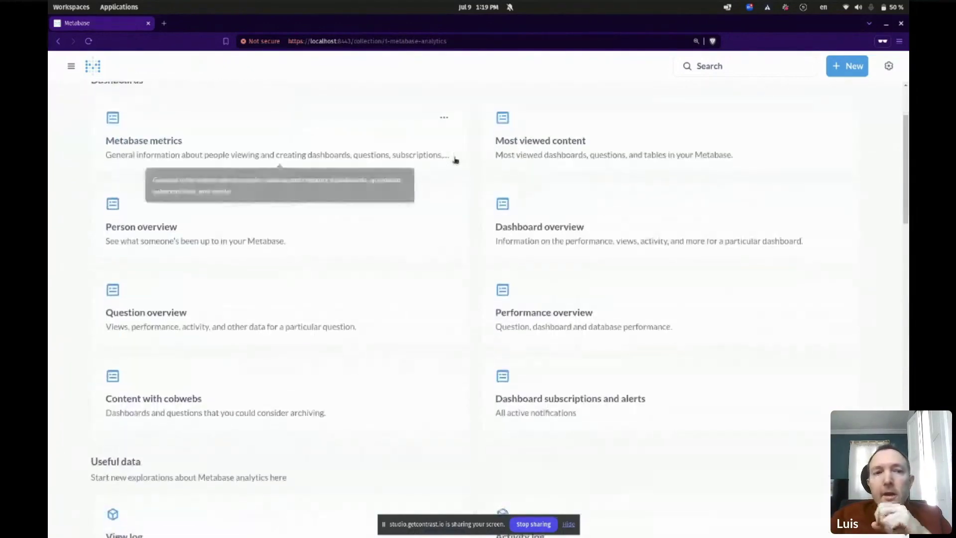
click(206, 220)
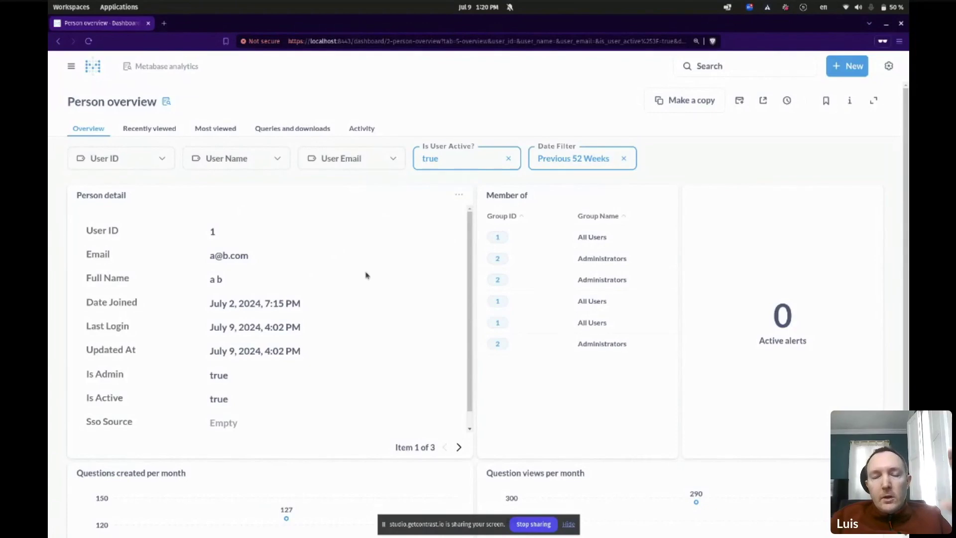
scroll(443, 236, down, 1)
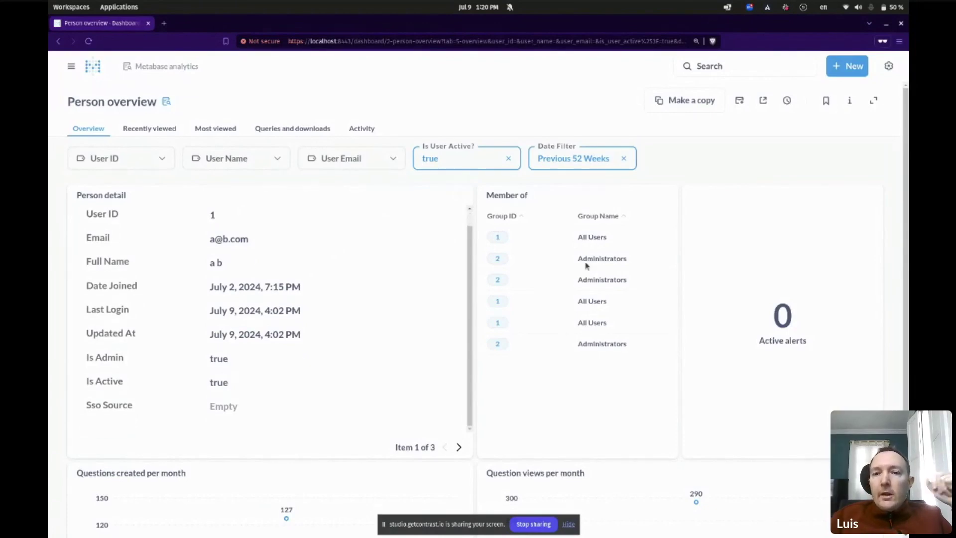
scroll(466, 277, down, 3)
scroll(466, 277, up, 5)
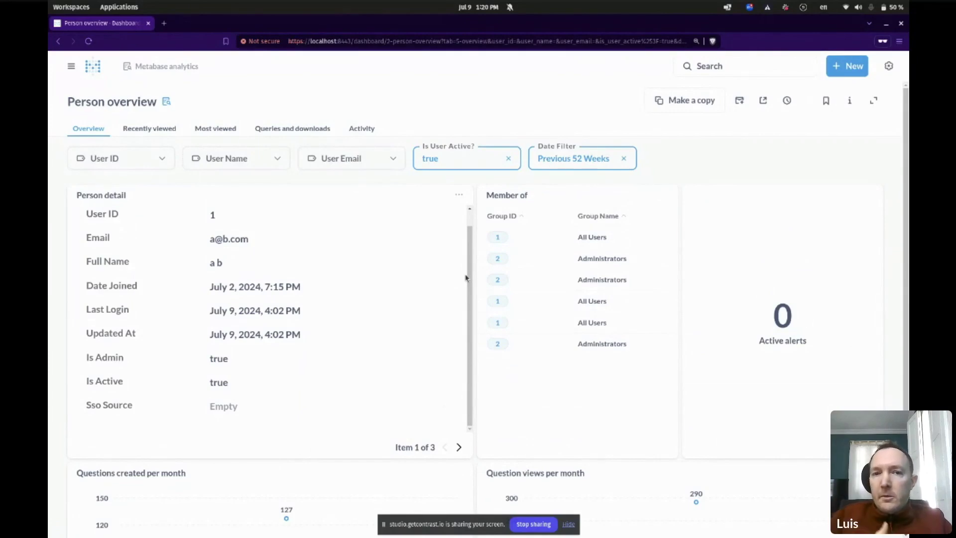
Review the person's Recently viewed section and the Most viewed questions, dashboards, tables and models
click(150, 129)
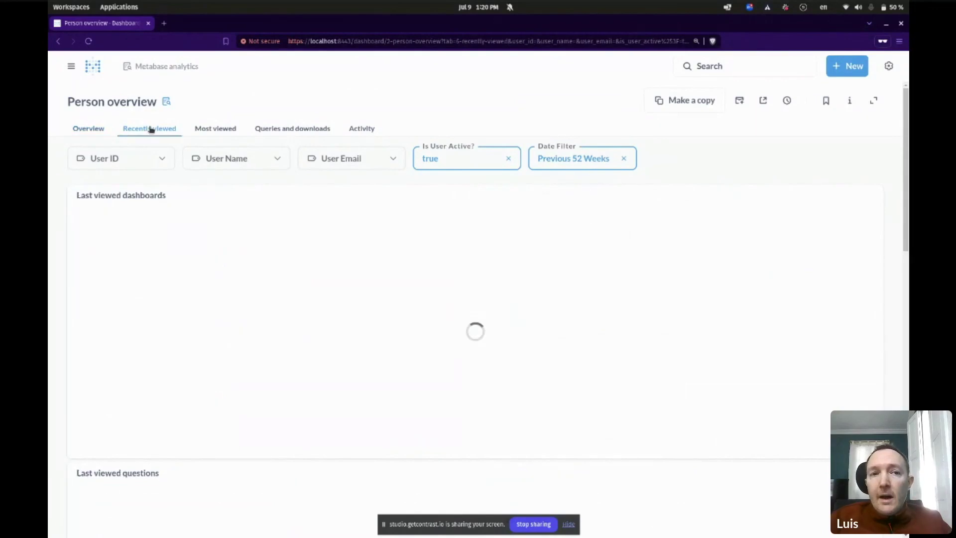
click(208, 128)
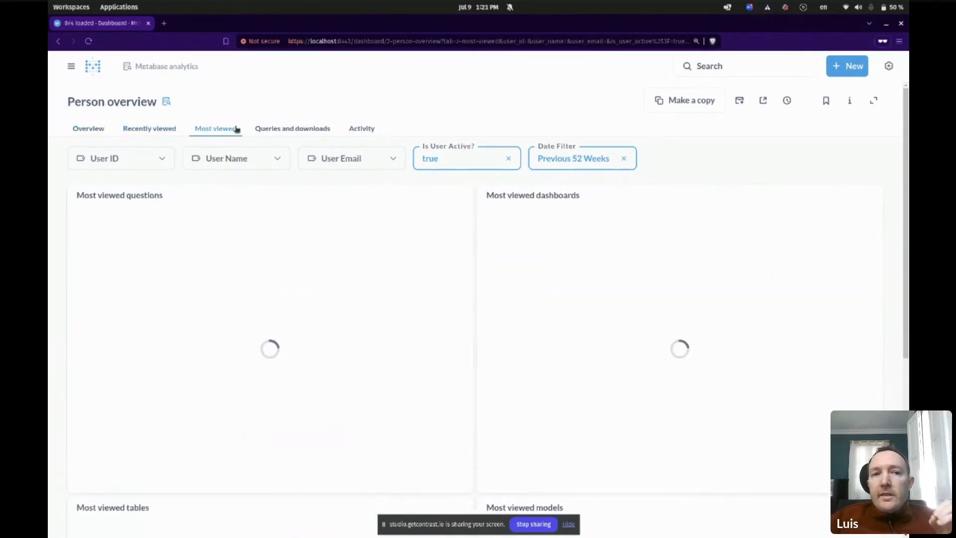
scroll(457, 197, down, 5)
scroll(458, 196, up, 5)
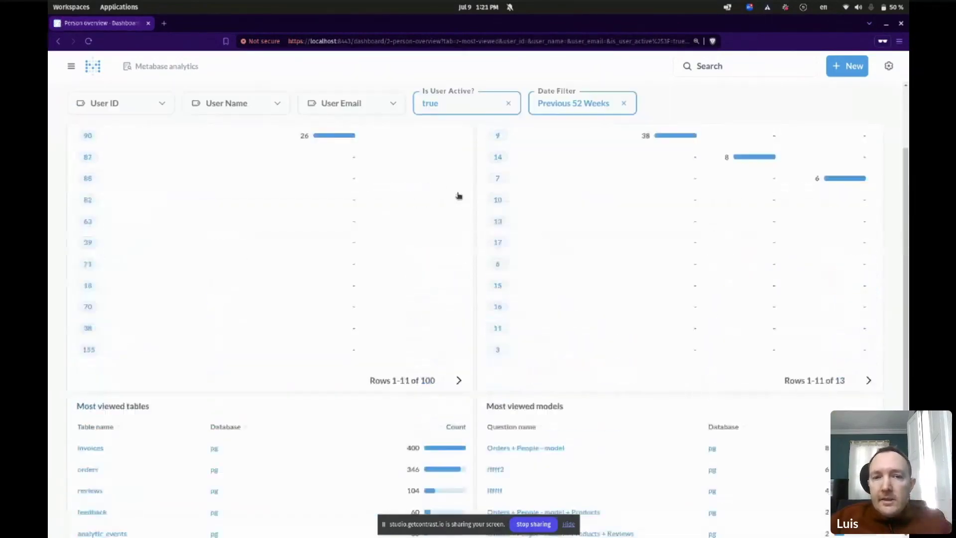
Open the Dashboard overview dashboard from the Metabase analytics collection and examine its metadata, monthly views, question performance and most active people
click(174, 67)
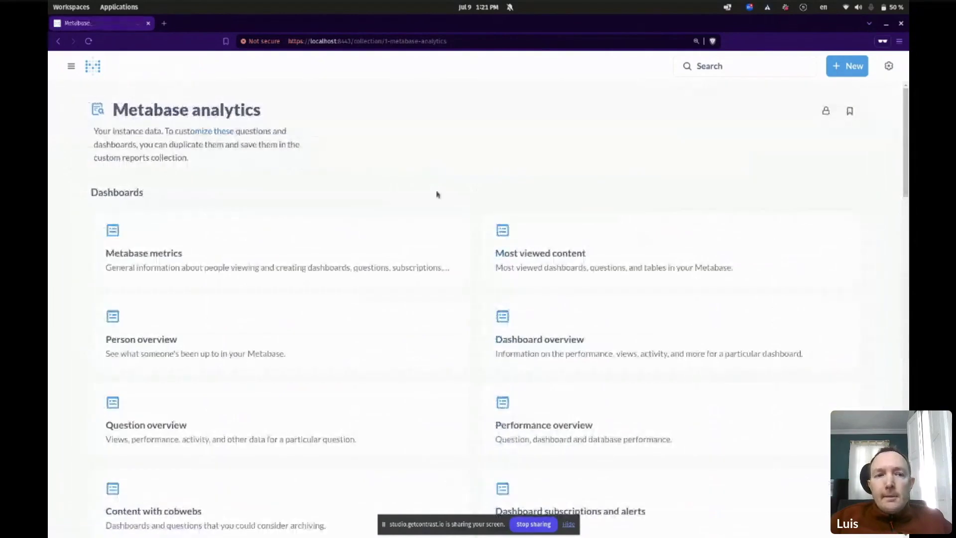
scroll(448, 292, down, 1)
scroll(469, 287, down, 2)
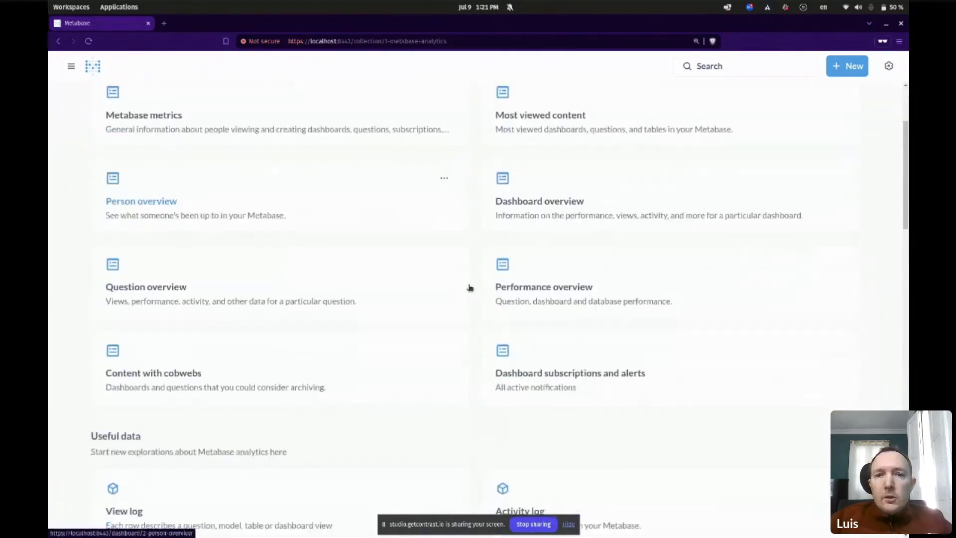
click(518, 216)
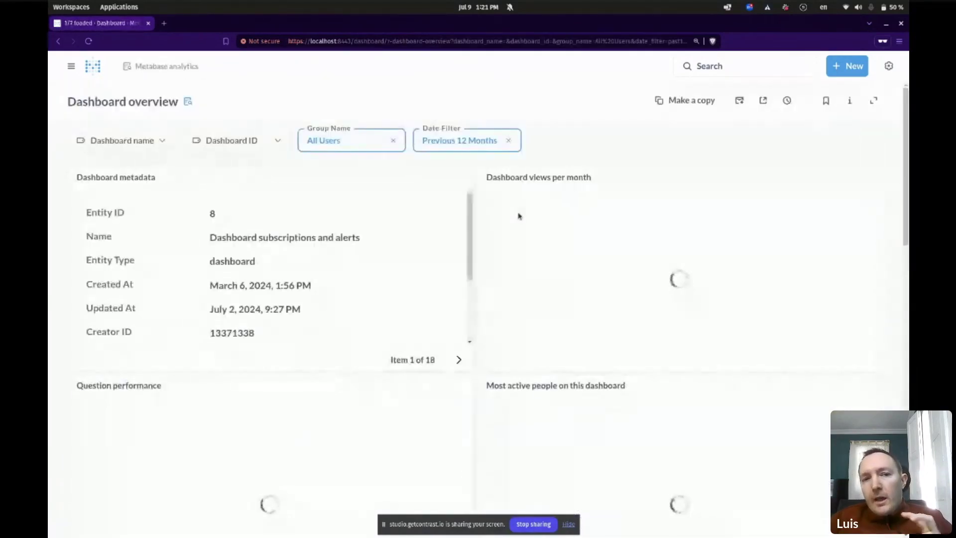
scroll(373, 249, down, 2)
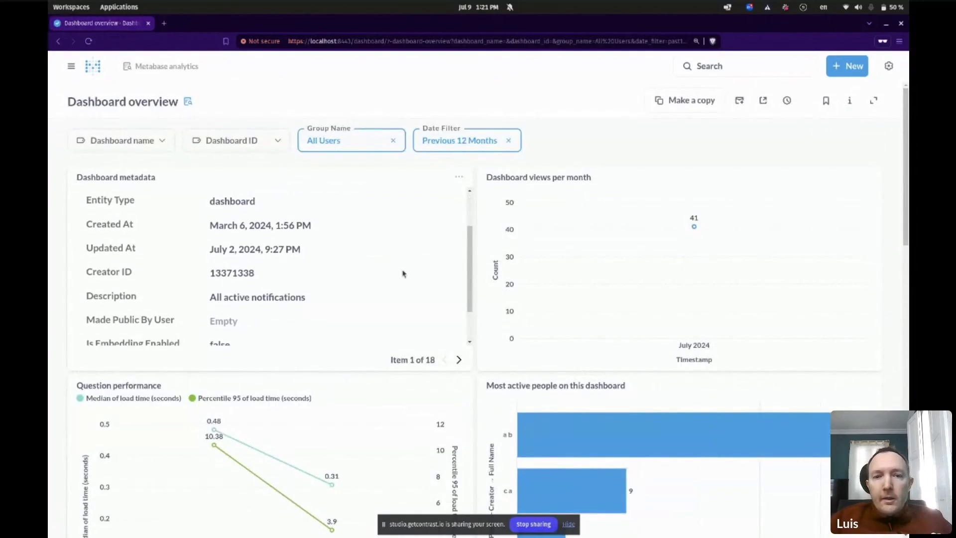
scroll(390, 289, up, 2)
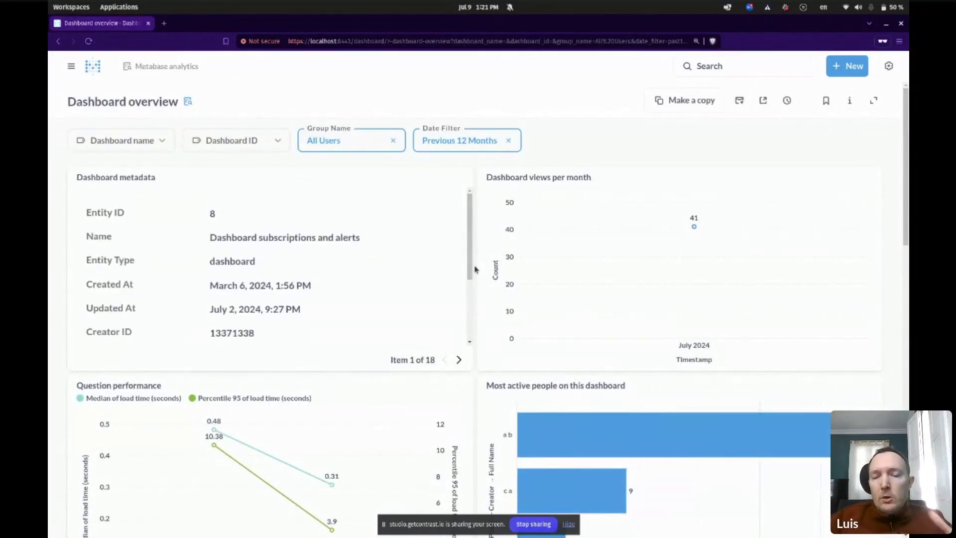
scroll(474, 269, down, 2)
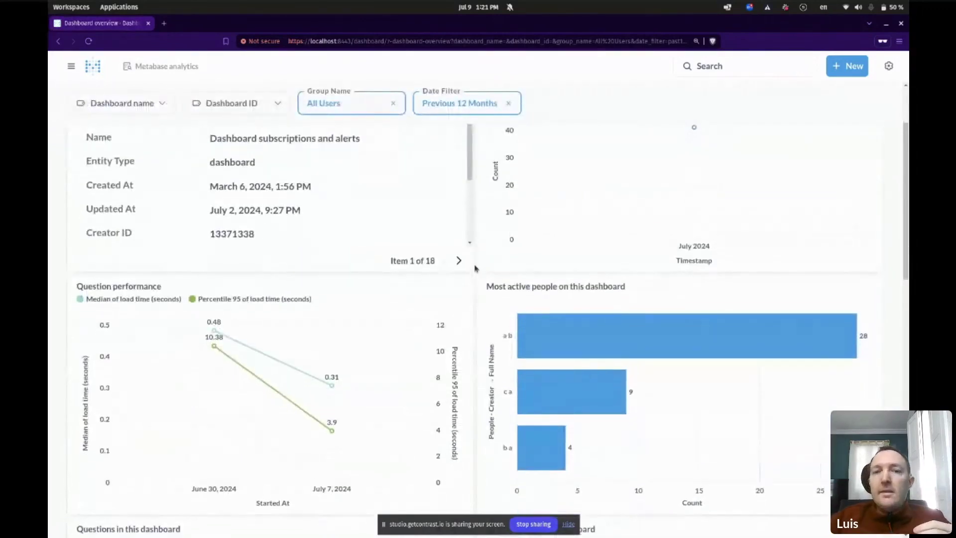
scroll(474, 269, down, 5)
scroll(475, 269, up, 3)
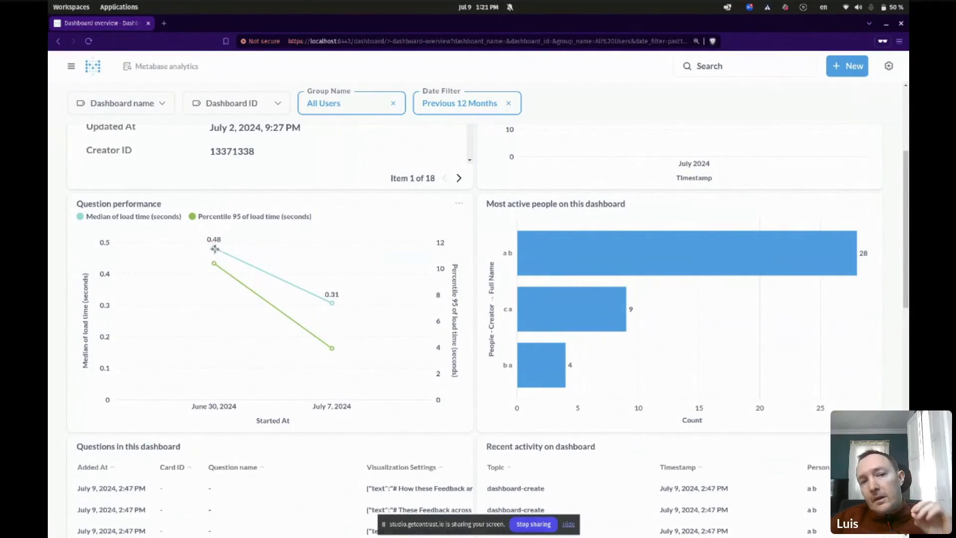
Drill through to the query logs behind the July 7, 2024 median load time in Question performance, review them and return to the dashboard
mouse_move(334, 304)
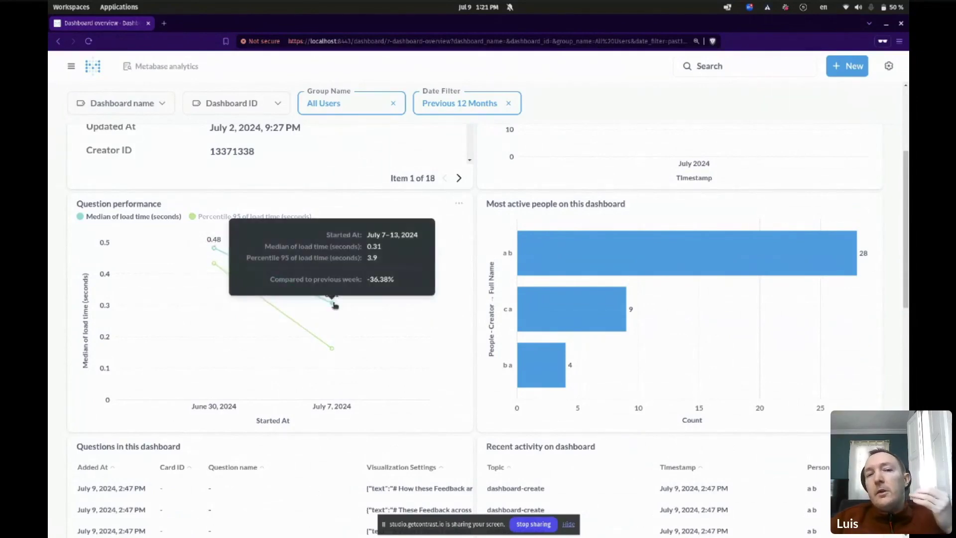
click(334, 305)
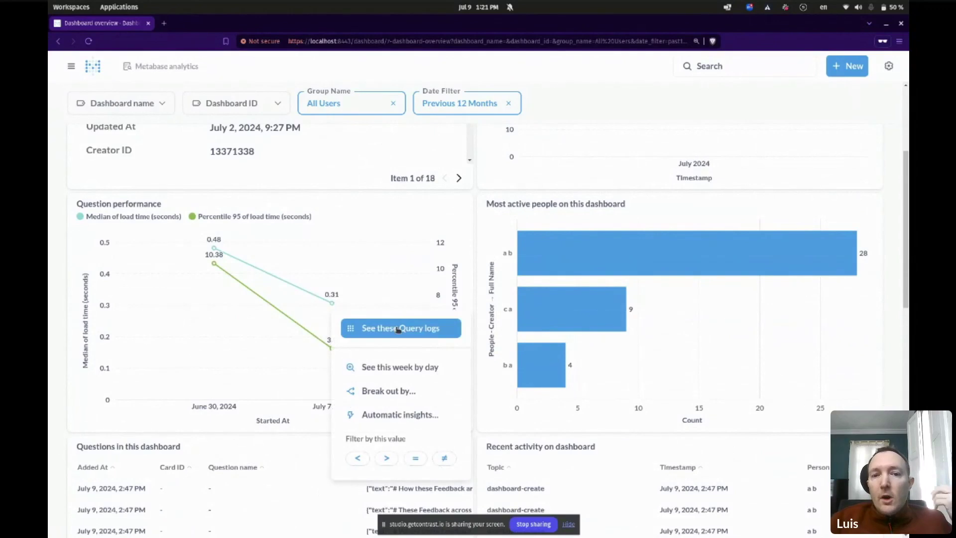
click(350, 328)
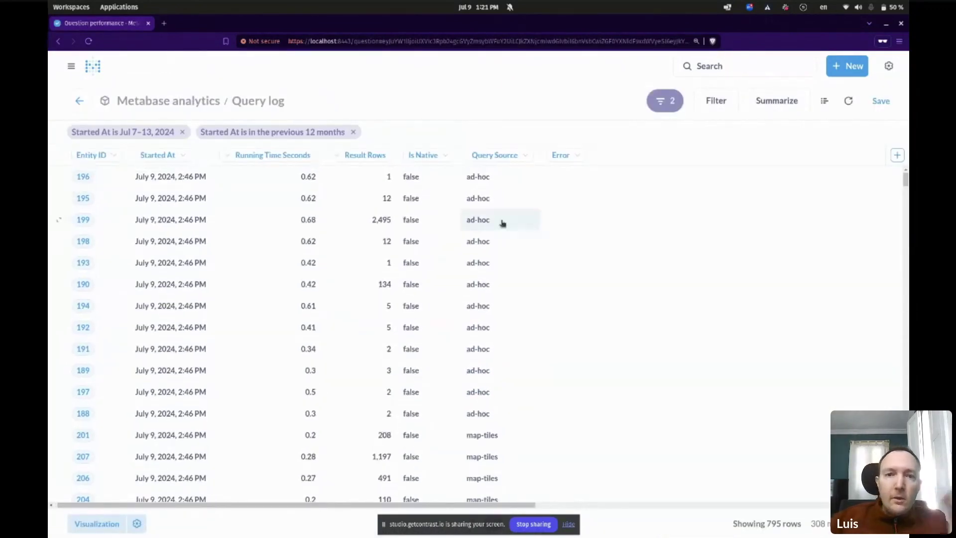
scroll(496, 302, down, 2)
scroll(496, 303, down, 3)
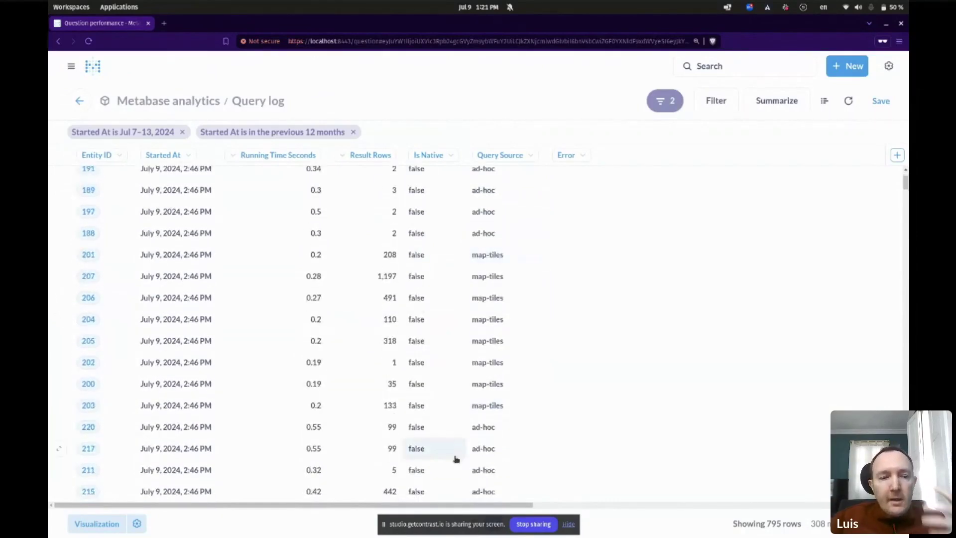
click(79, 101)
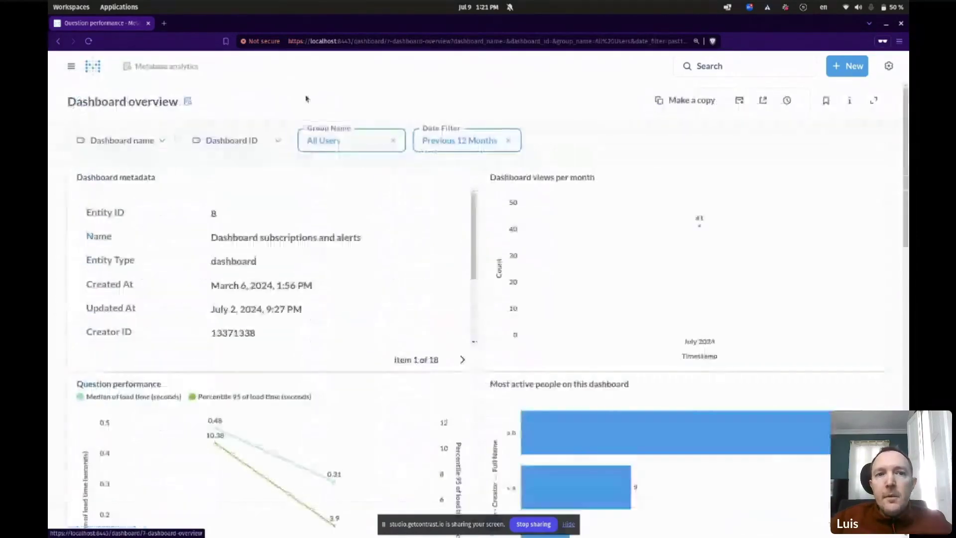
Examine the Questions in this dashboard, Recent activity on dashboard and Subscriptions on this dashboard cards of Dashboard overview
scroll(448, 216, down, 2)
scroll(476, 266, down, 5)
scroll(479, 269, down, 11)
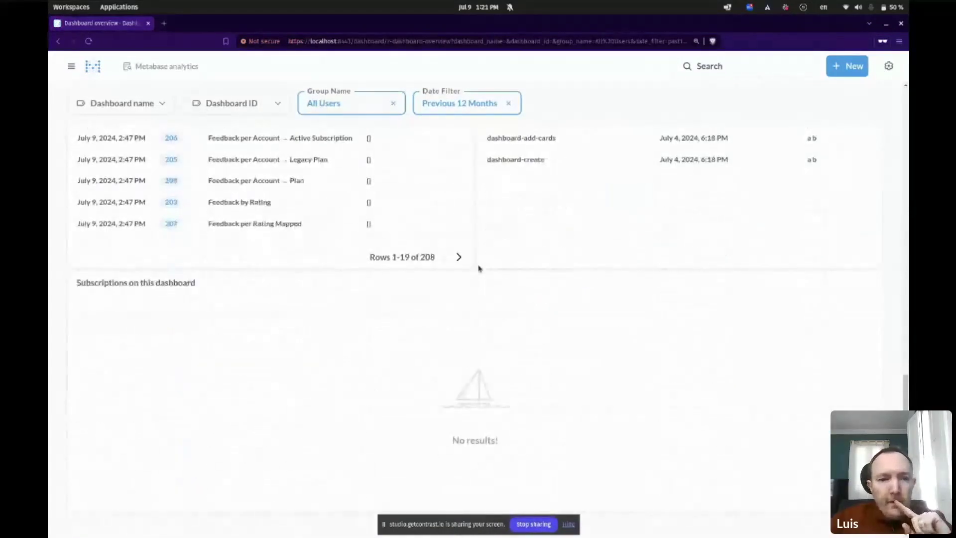
scroll(479, 269, up, 8)
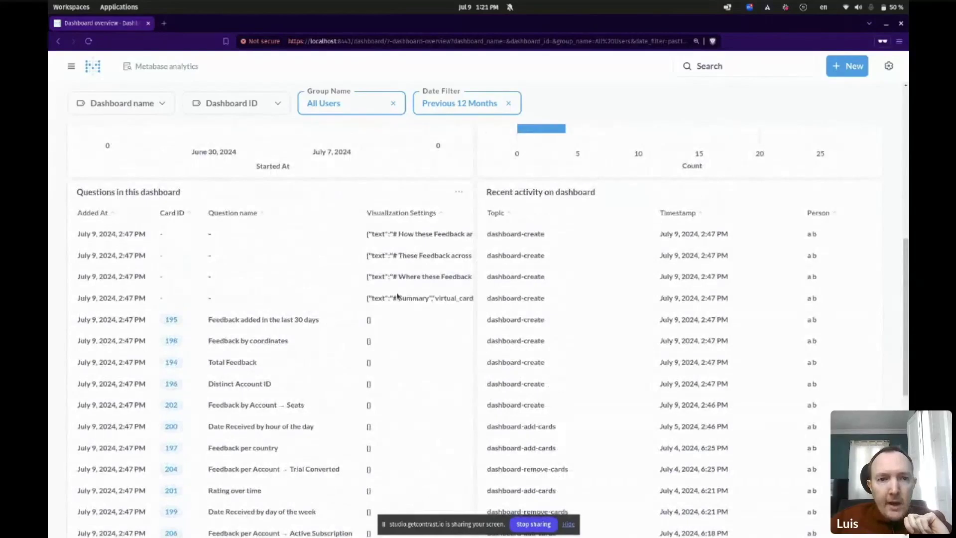
scroll(397, 296, right, 5)
scroll(397, 295, left, 5)
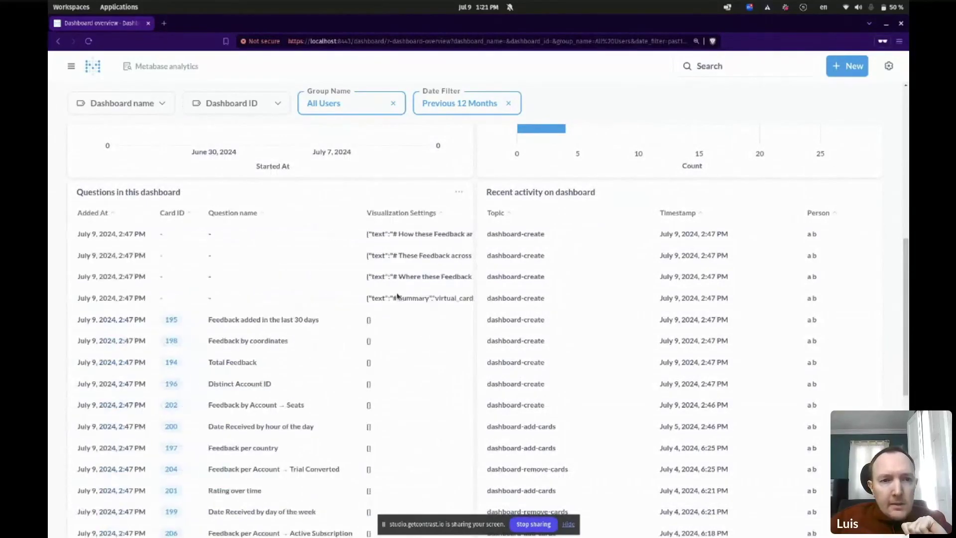
scroll(398, 296, down, 8)
scroll(397, 295, up, 15)
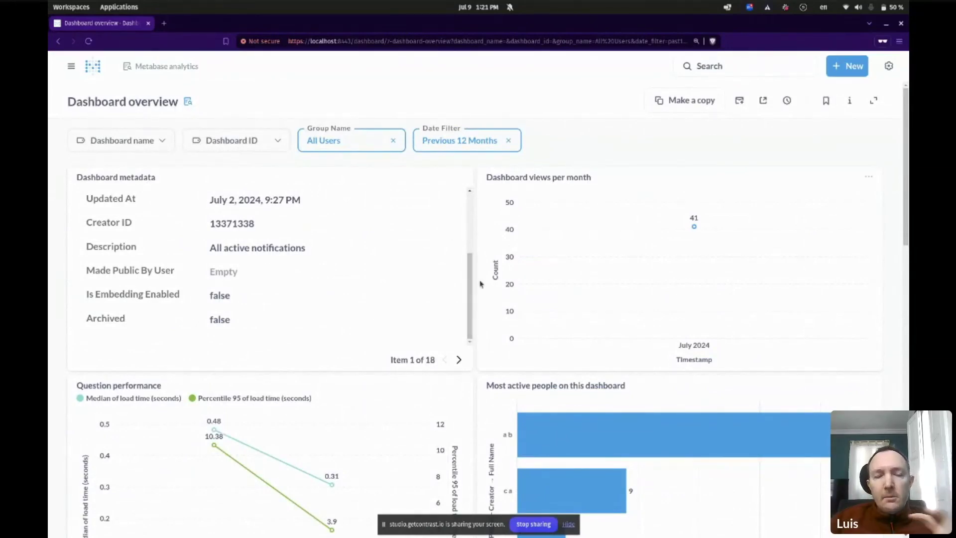
scroll(481, 283, down, 7)
scroll(481, 284, down, 2)
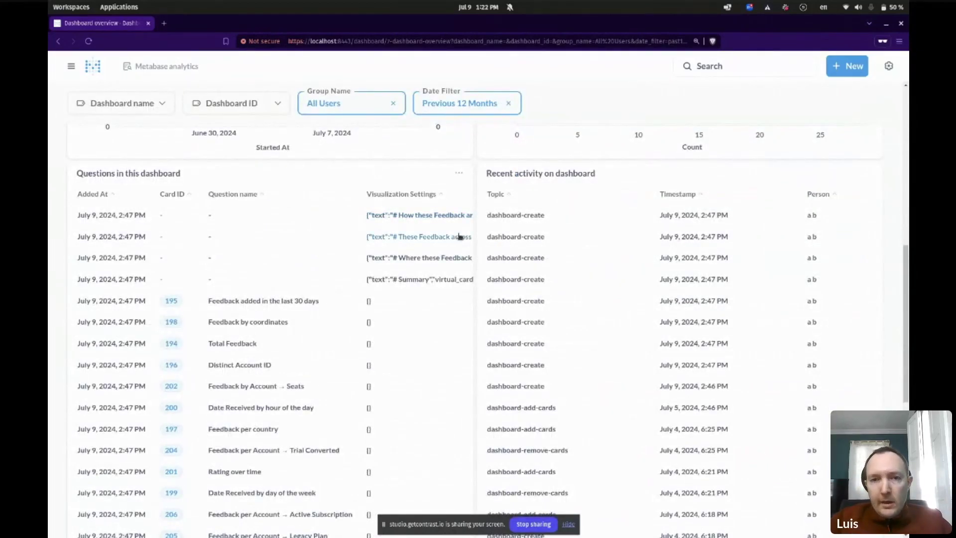
scroll(393, 208, up, 9)
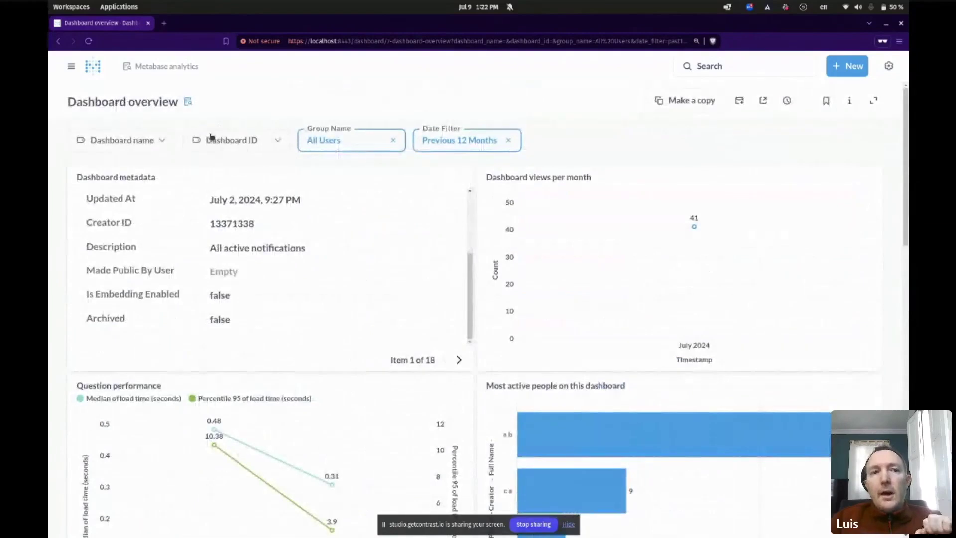
Open the Question overview dashboard from the Metabase analytics collection and examine its metadata, views, performance, activity and last downloads cards
click(184, 69)
scroll(495, 305, down, 2)
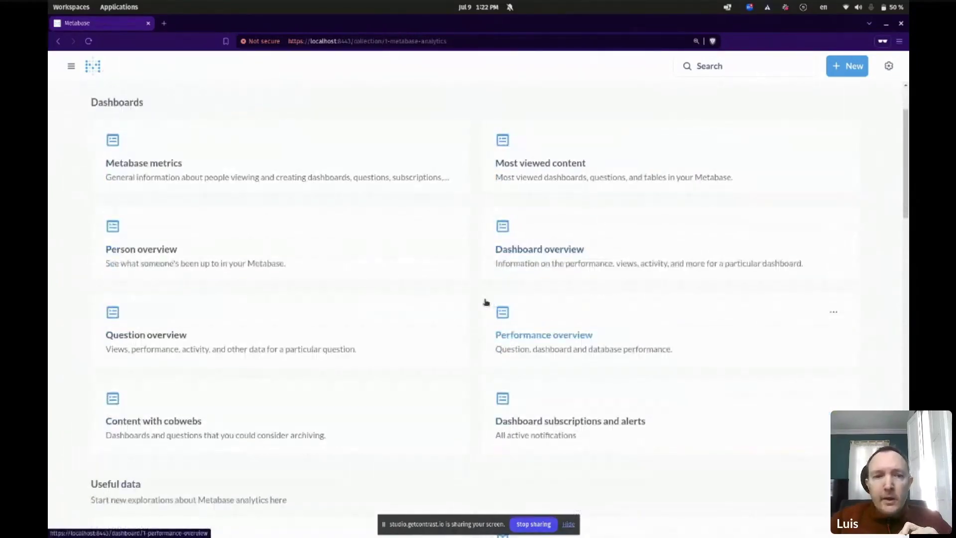
scroll(379, 268, down, 1)
click(224, 286)
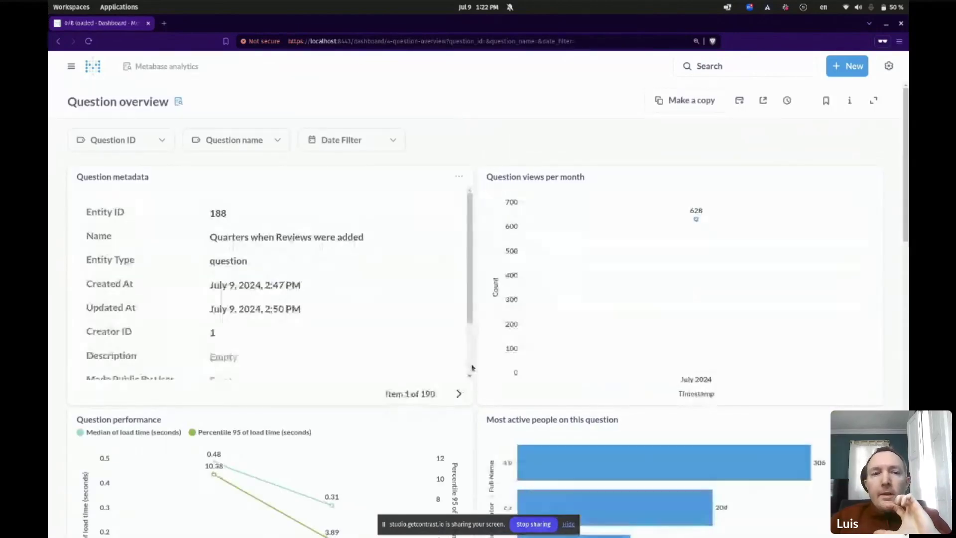
scroll(476, 326, down, 7)
scroll(476, 325, down, 10)
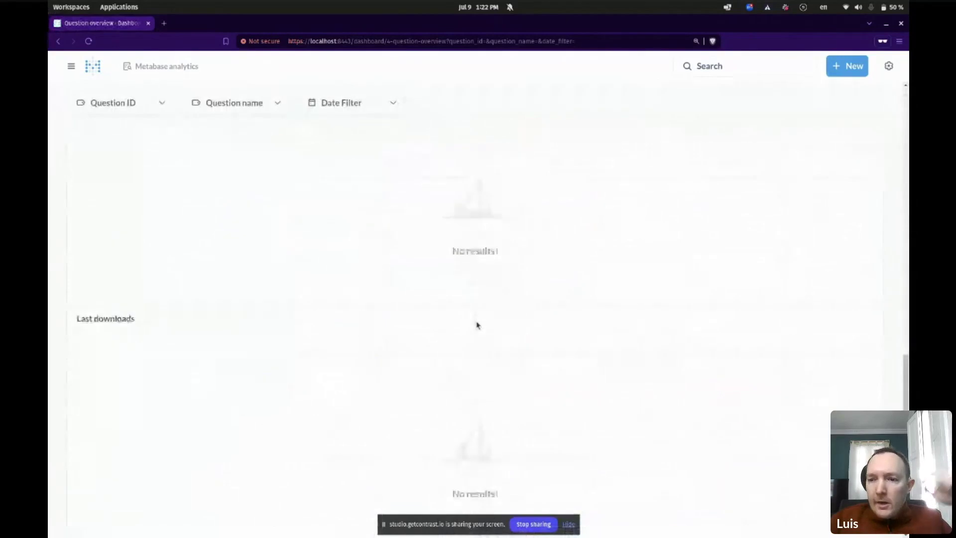
scroll(476, 325, up, 2)
scroll(476, 325, down, 3)
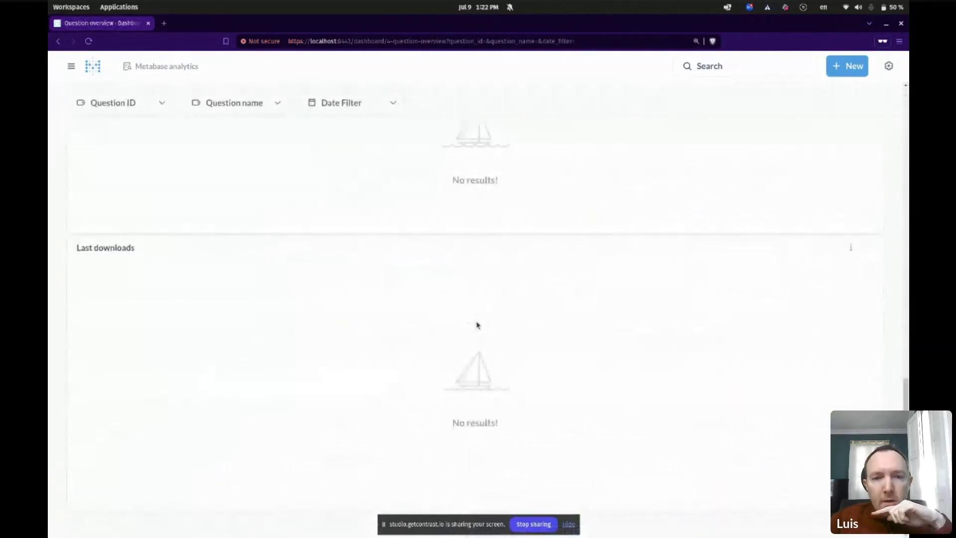
scroll(476, 325, up, 15)
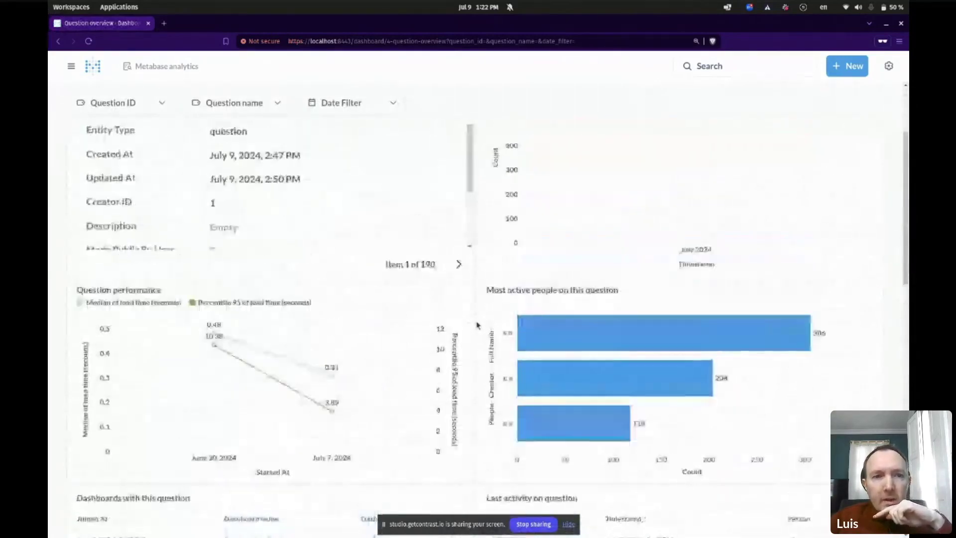
scroll(477, 325, up, 3)
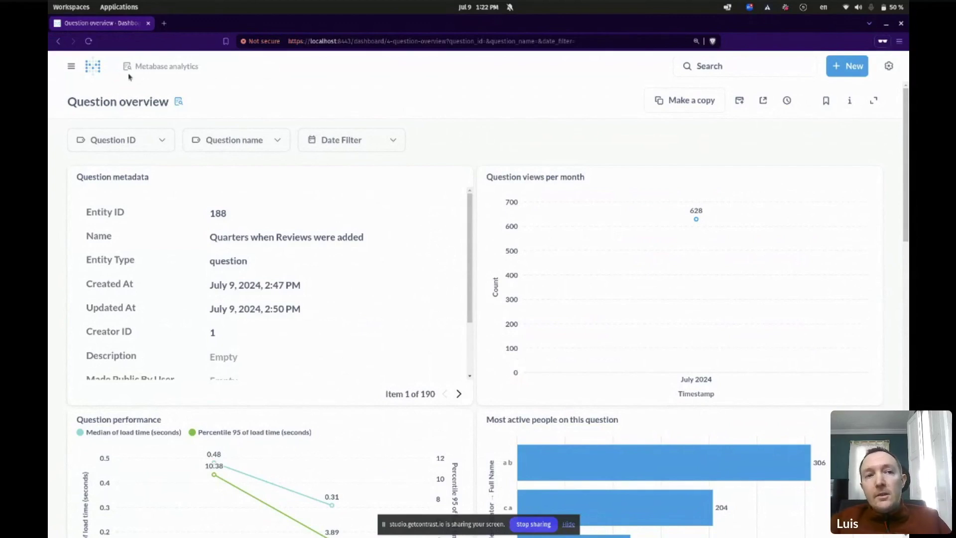
Open the Performance overview dashboard from the Metabase analytics collection and examine its Caching charts on query running time, cache hit rate and query totals
click(175, 68)
scroll(495, 198, down, 4)
scroll(495, 198, up, 2)
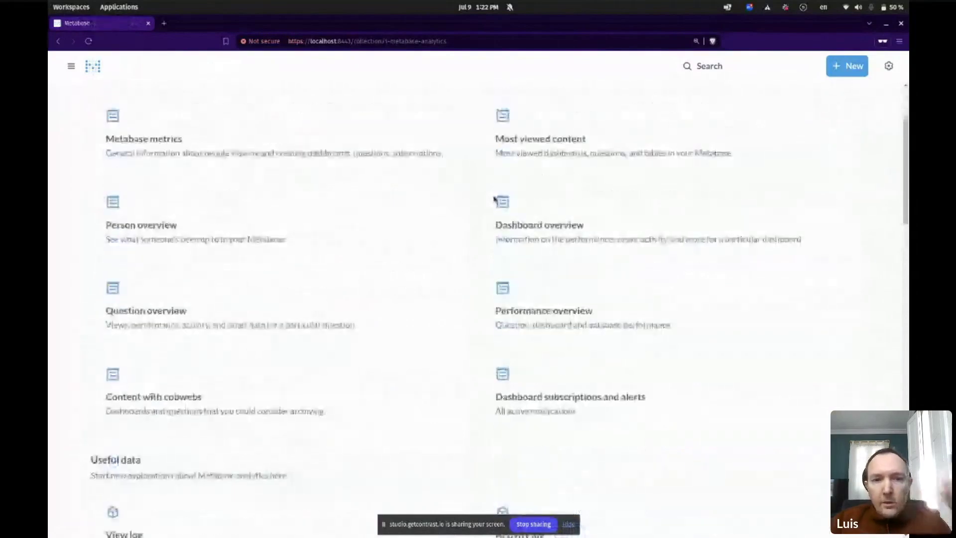
click(556, 316)
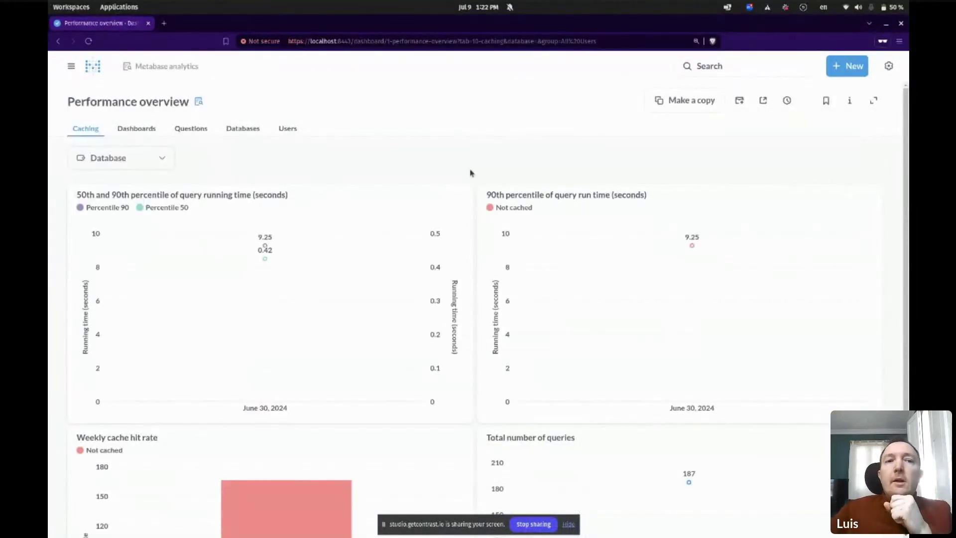
scroll(470, 173, down, 1)
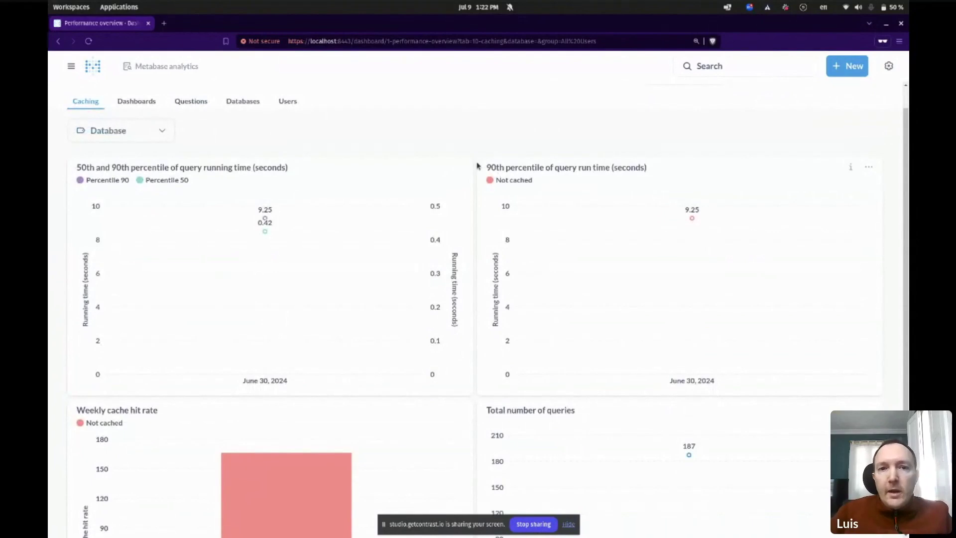
scroll(476, 166, down, 2)
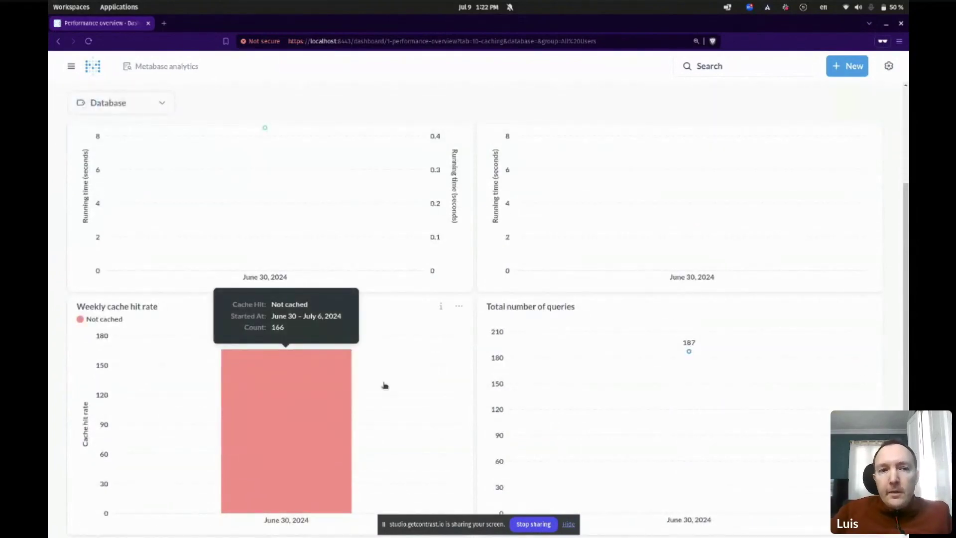
Drill through to the query logs behind the June 30, 2024 bar in Weekly cache hit rate, review their columns and return to the dashboard
scroll(476, 363, down, 1)
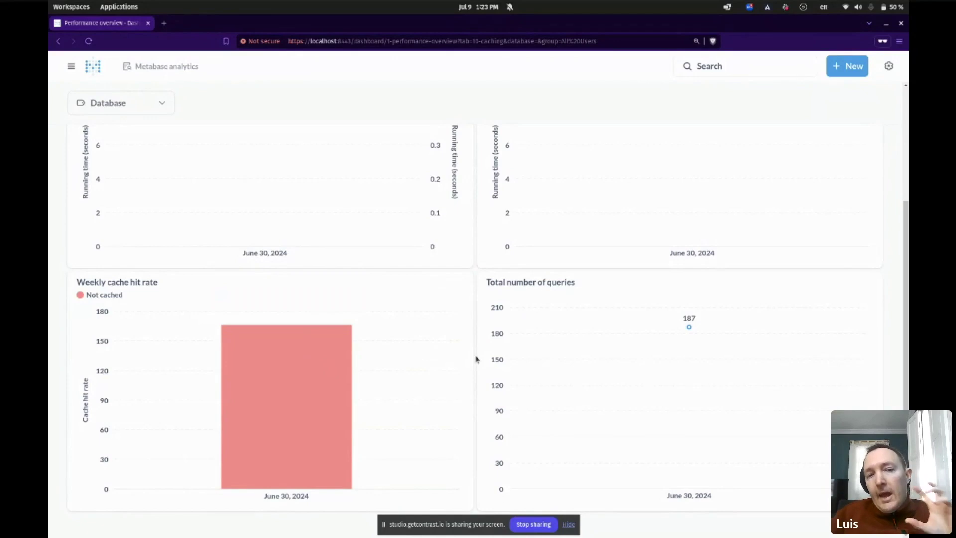
mouse_move(299, 384)
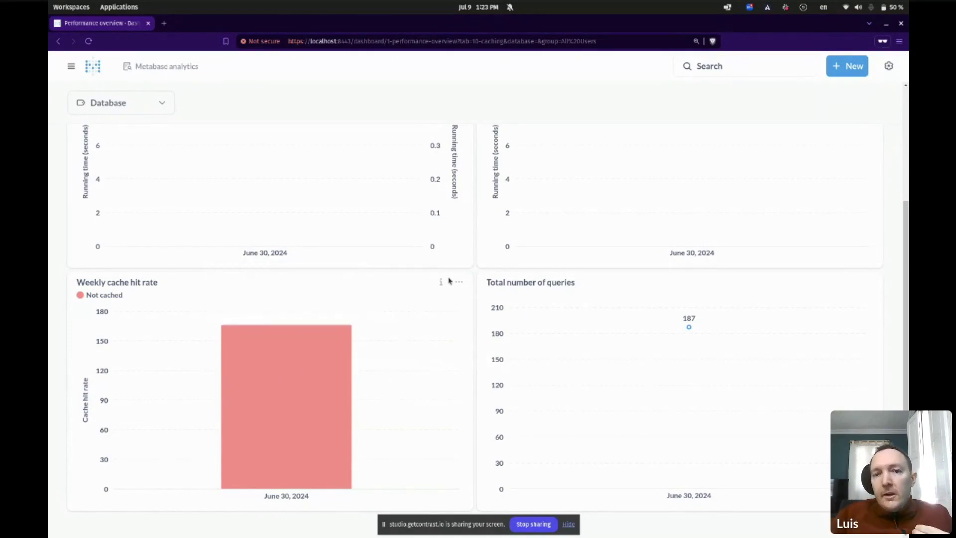
mouse_move(442, 282)
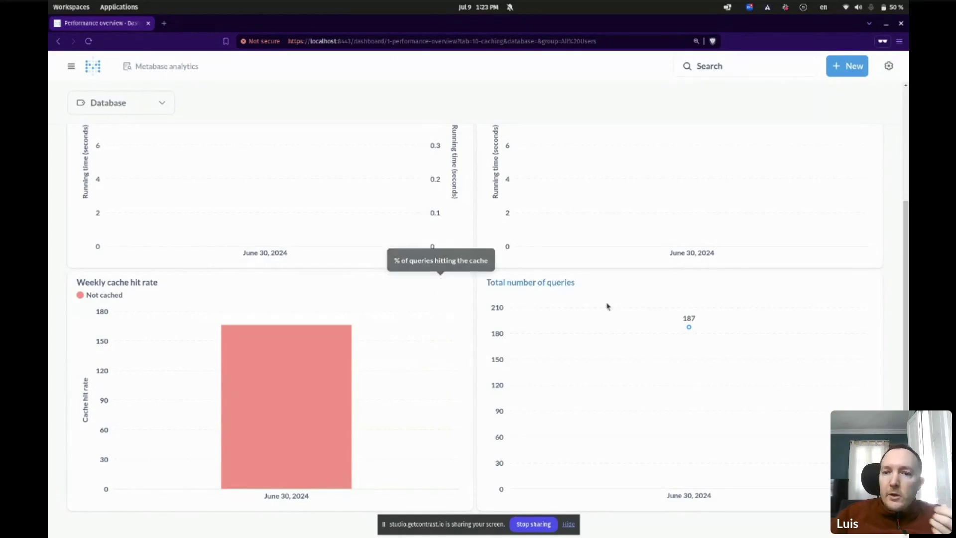
click(264, 385)
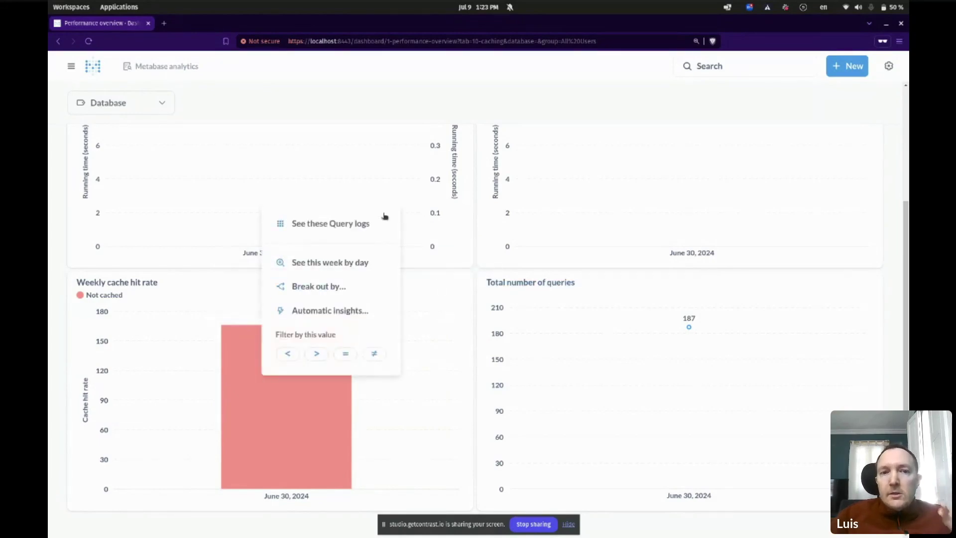
click(343, 222)
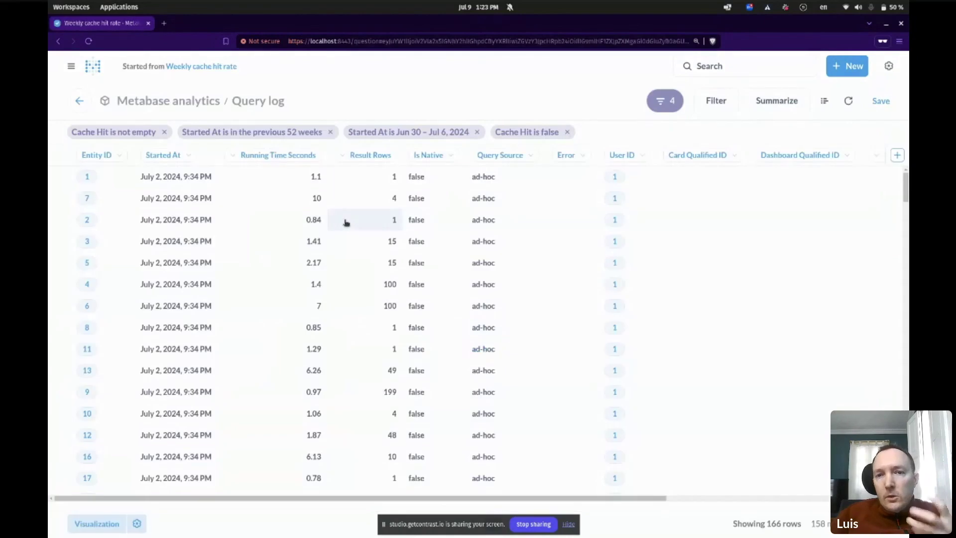
scroll(467, 293, right, 10)
scroll(466, 292, left, 5)
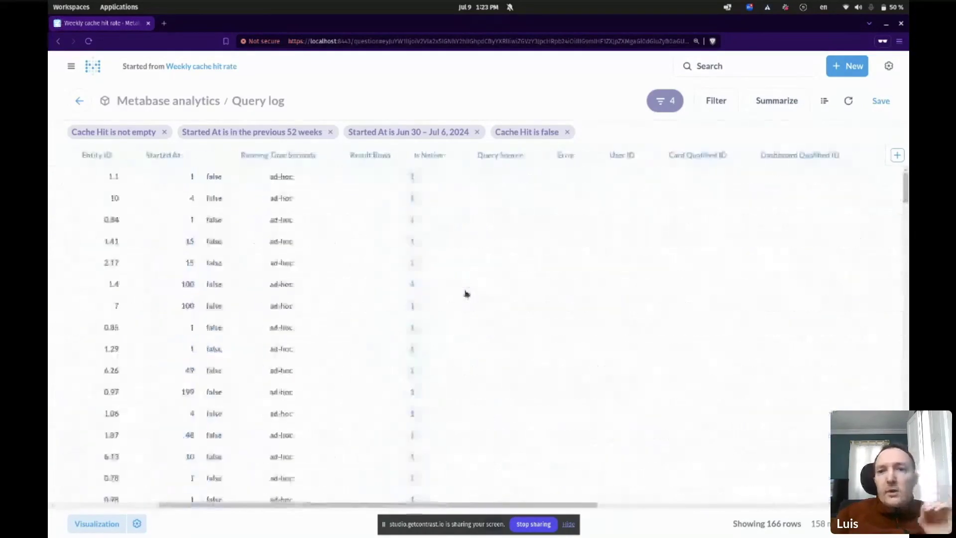
scroll(466, 293, right, 5)
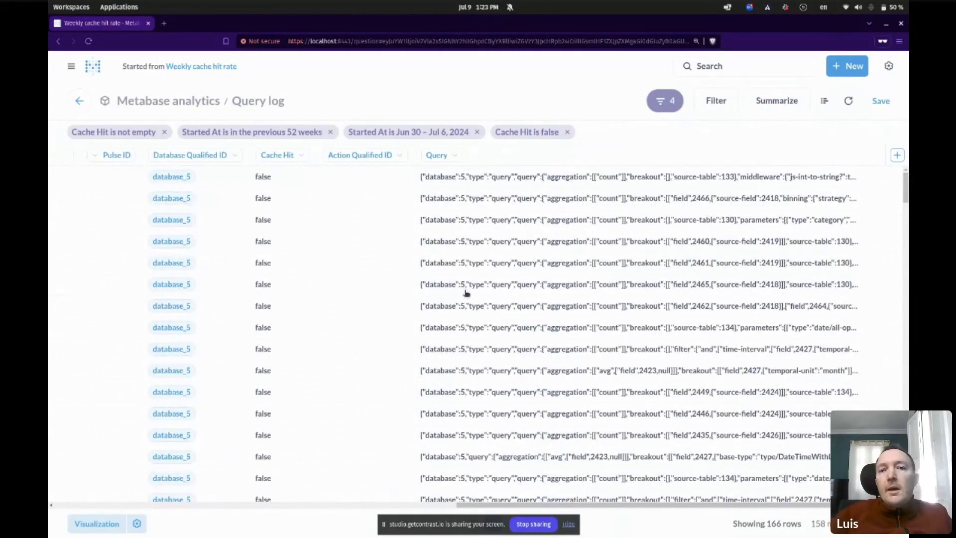
scroll(433, 288, left, 15)
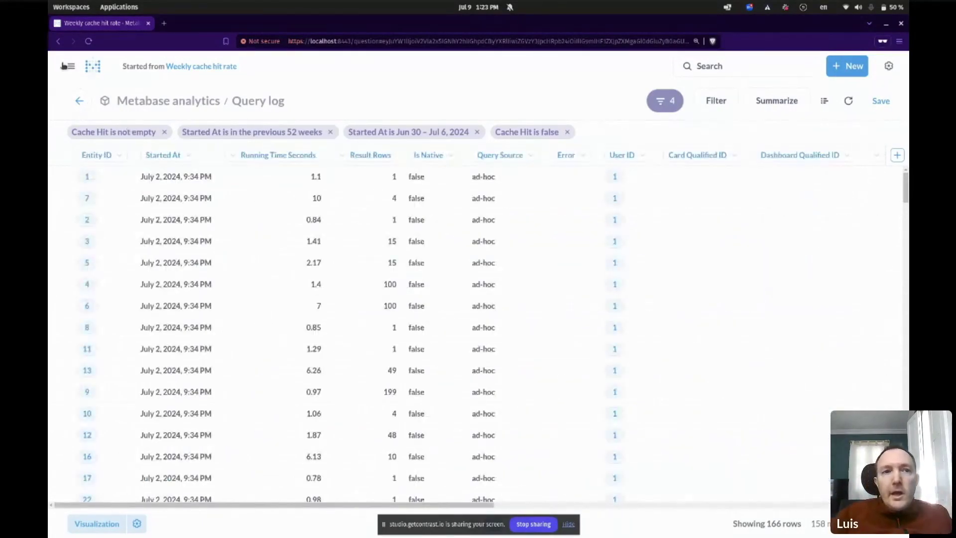
click(79, 100)
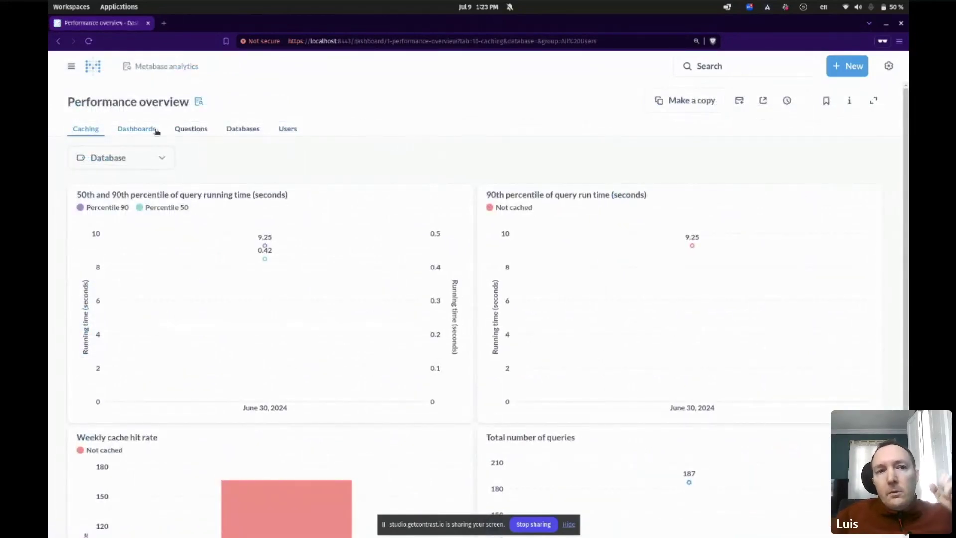
View the Users, Databases and Questions performance sections of the Performance overview dashboard
click(288, 129)
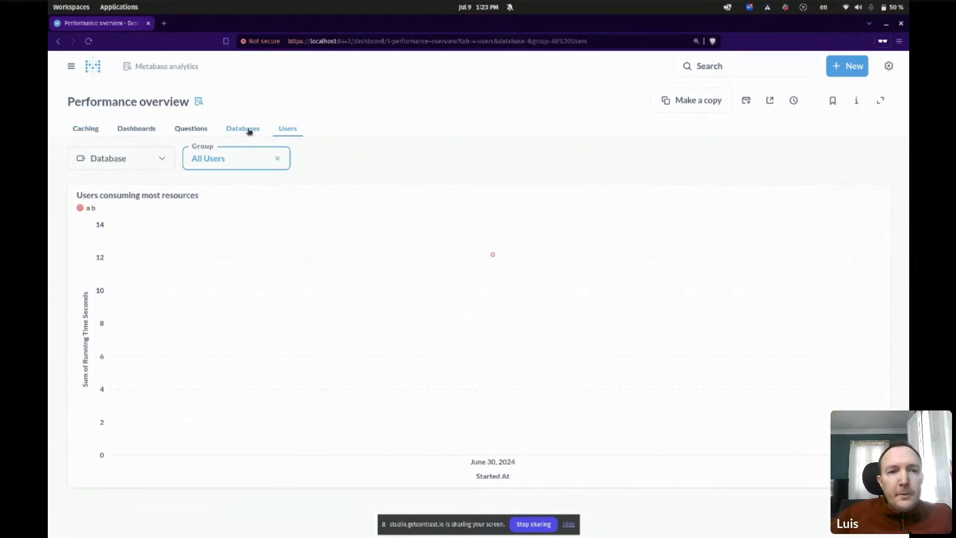
click(248, 130)
click(191, 129)
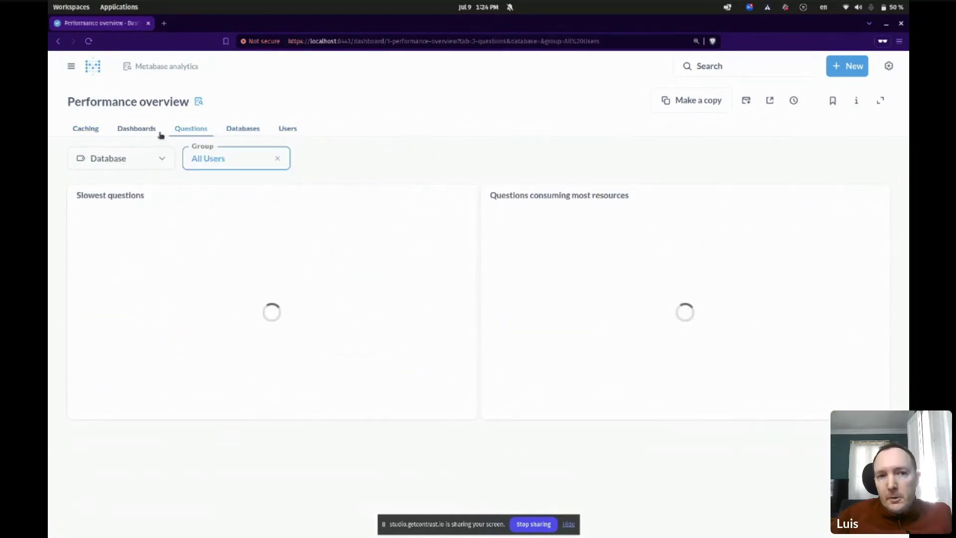
Open the Dashboard subscriptions and alerts dashboard from the Metabase analytics collection and examine its cards
click(161, 68)
scroll(409, 283, down, 4)
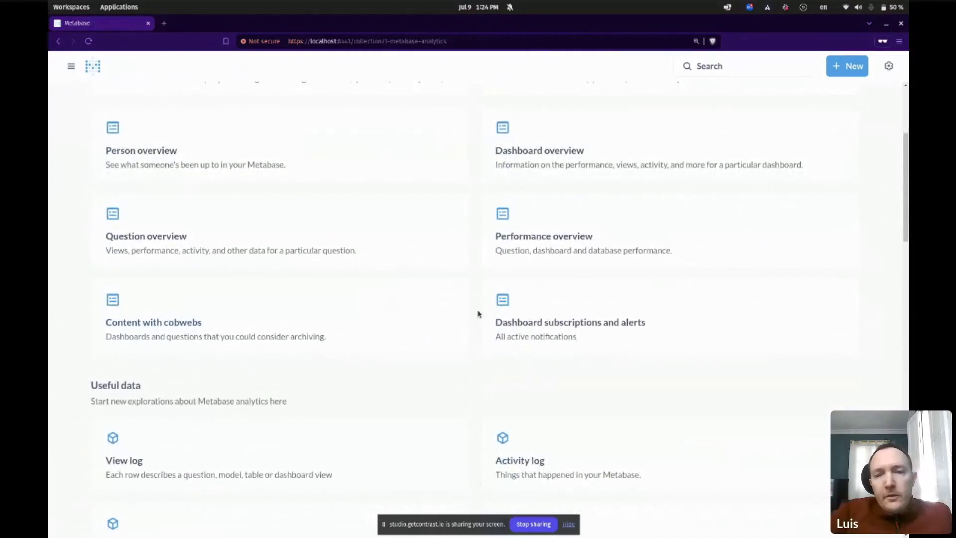
click(572, 313)
scroll(138, 206, down, 5)
scroll(138, 206, up, 5)
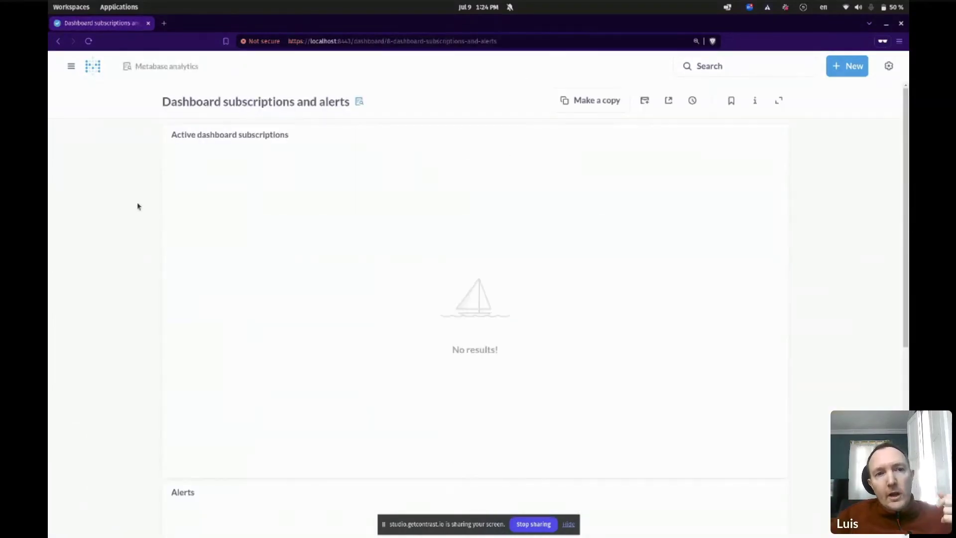
Open the details of the View log model from the Metabase analytics collection and review which questions use it
click(171, 67)
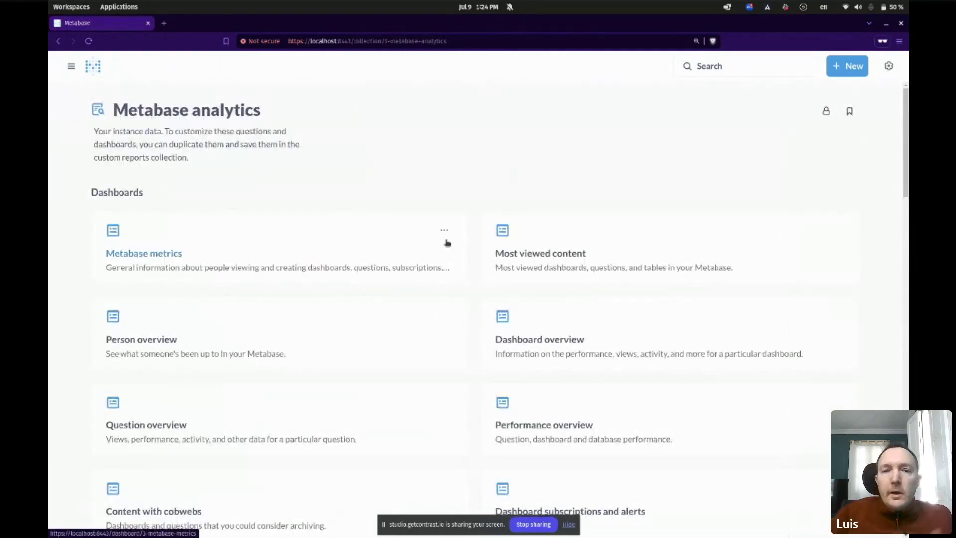
scroll(476, 284, down, 4)
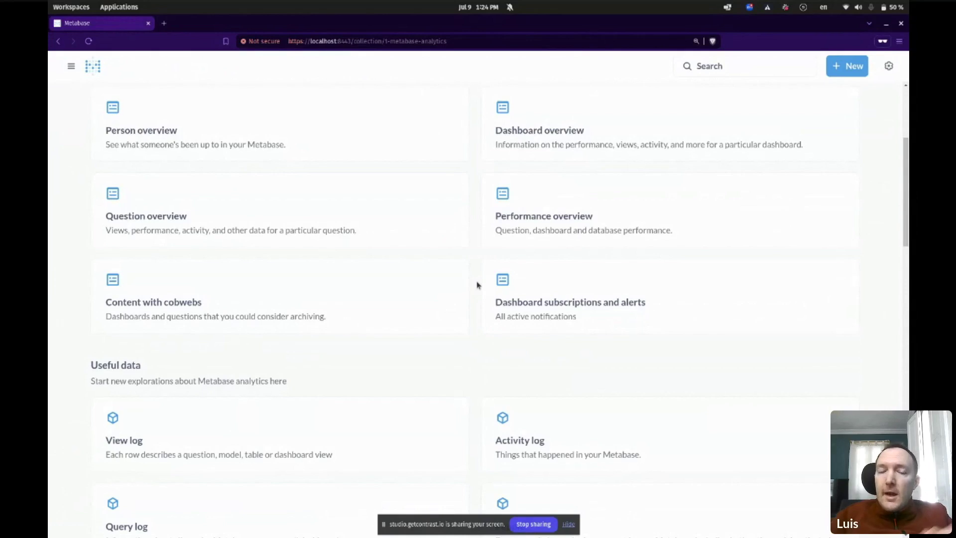
scroll(476, 285, down, 2)
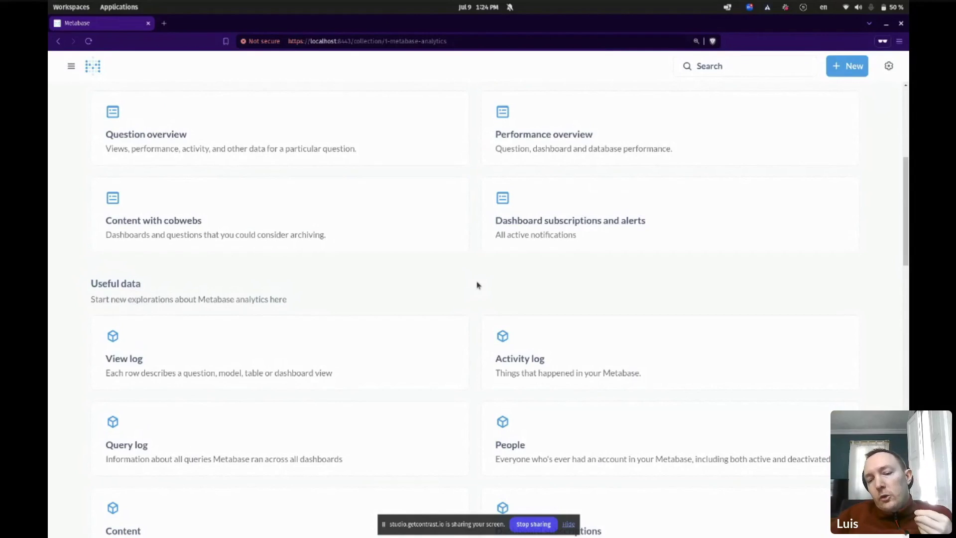
scroll(477, 286, down, 4)
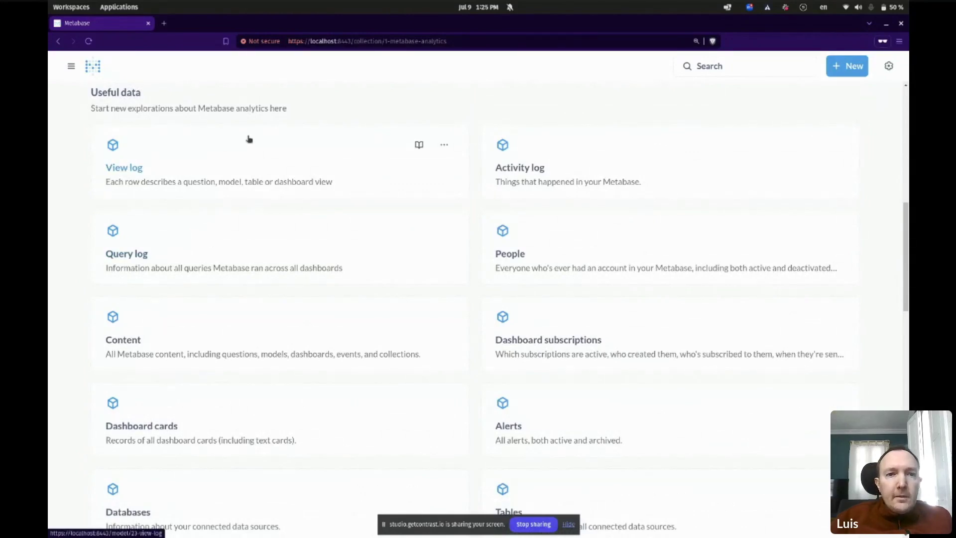
click(420, 146)
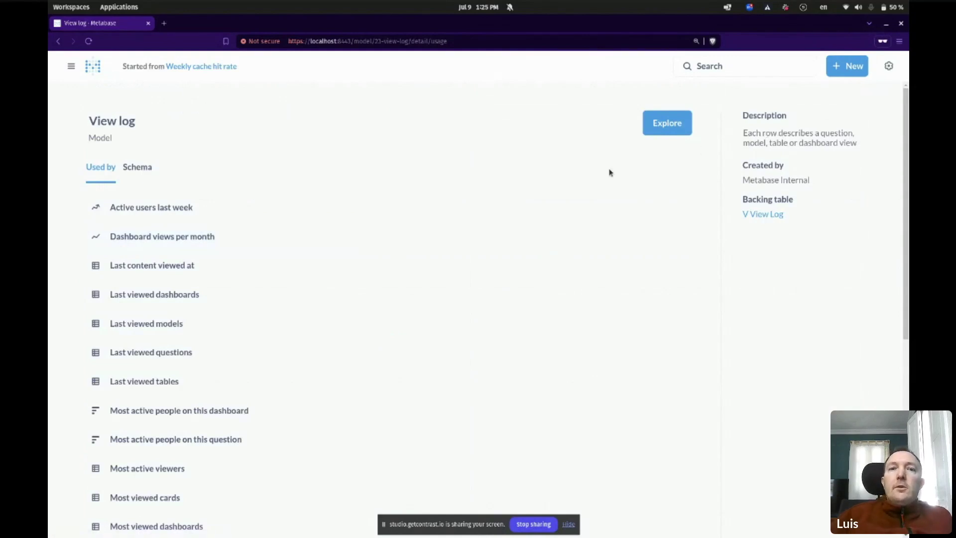
scroll(369, 249, down, 3)
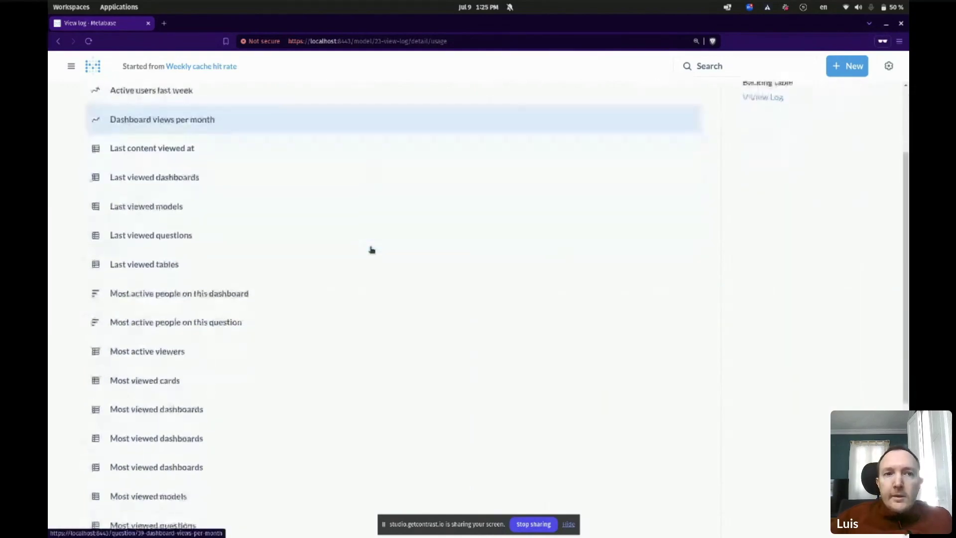
scroll(372, 249, up, 3)
Explore the View log model in the notebook editor and add a join to the People model from Metabase analytics
click(665, 128)
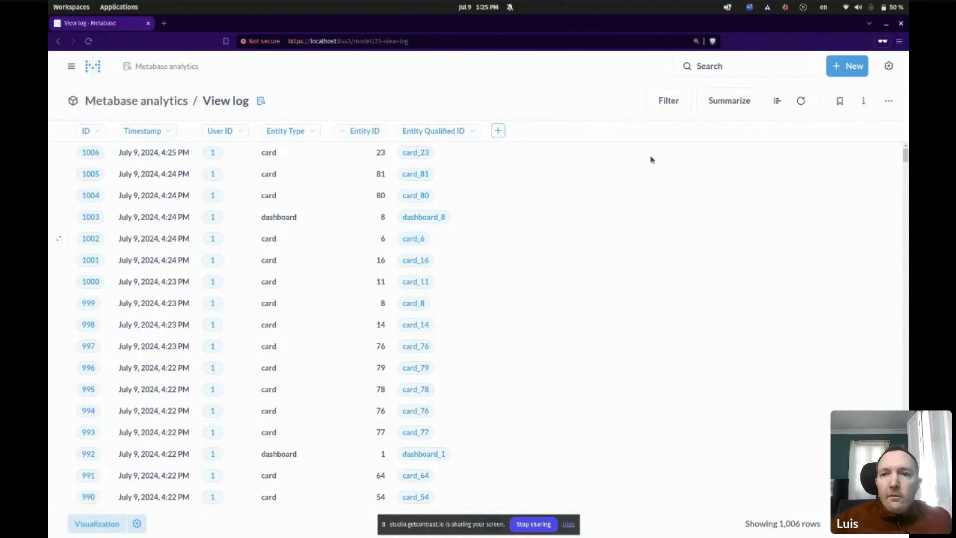
click(778, 102)
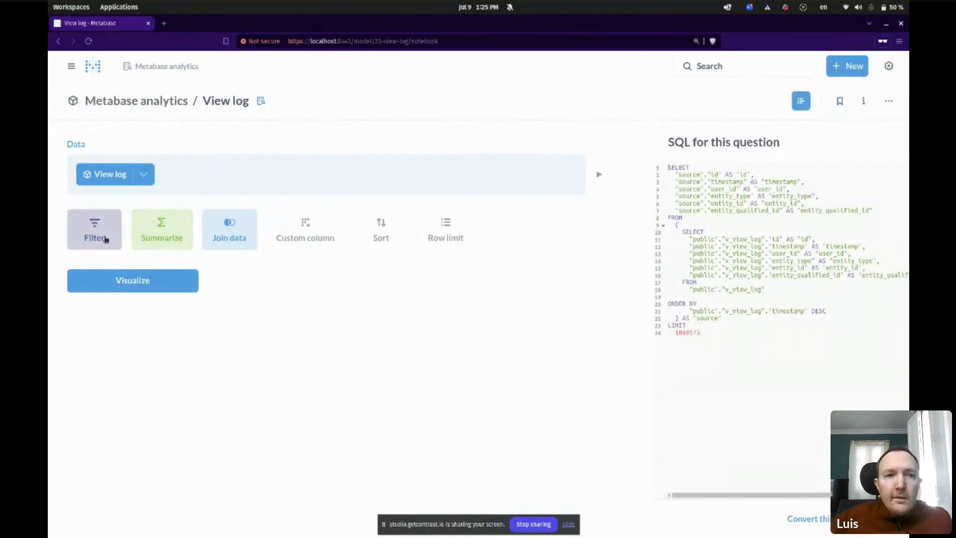
click(228, 223)
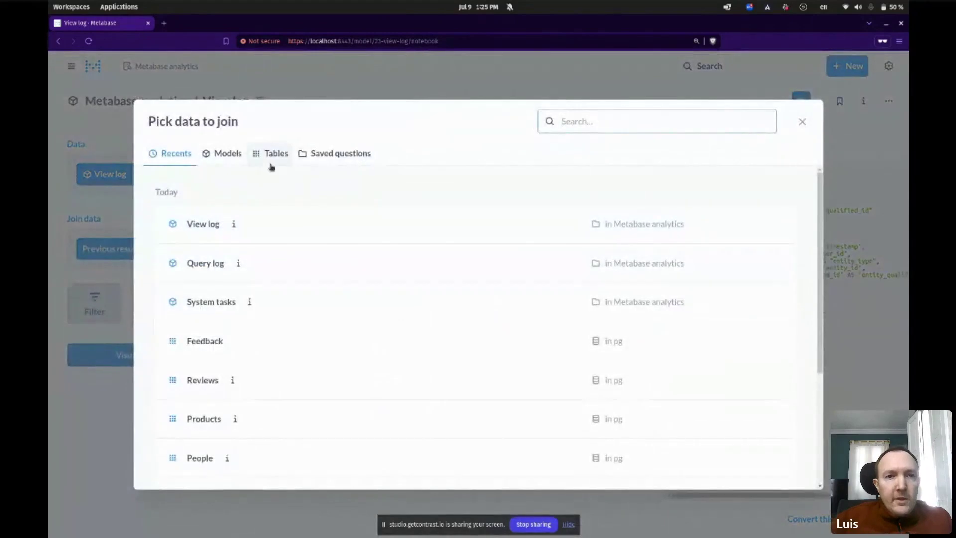
click(229, 153)
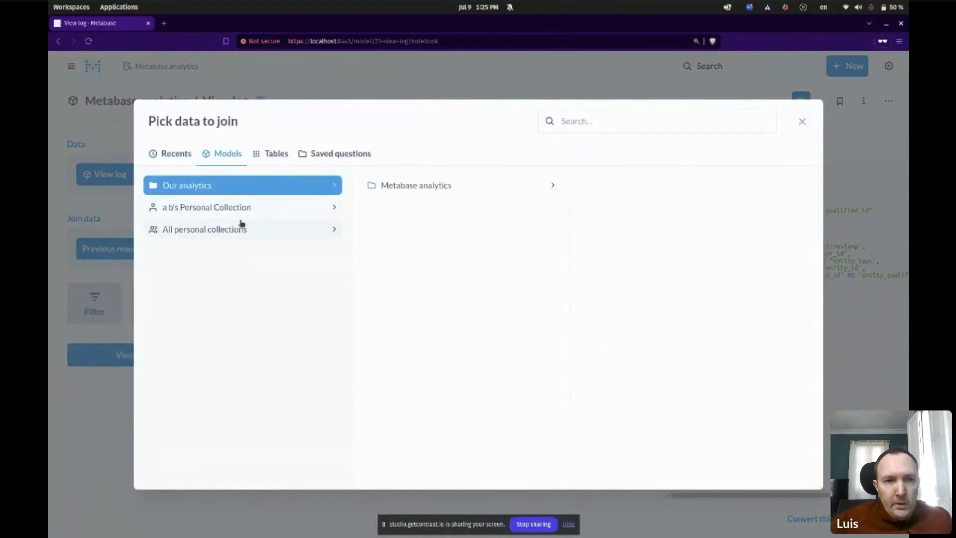
click(548, 186)
click(623, 364)
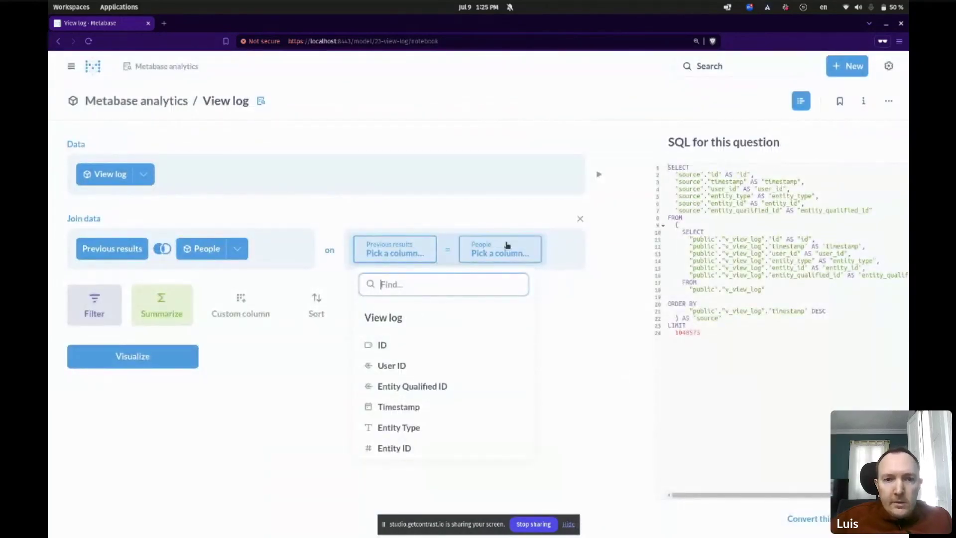
Join View log to People on User ID = User ID, visualize the query and examine the joined columns
click(506, 247)
click(495, 343)
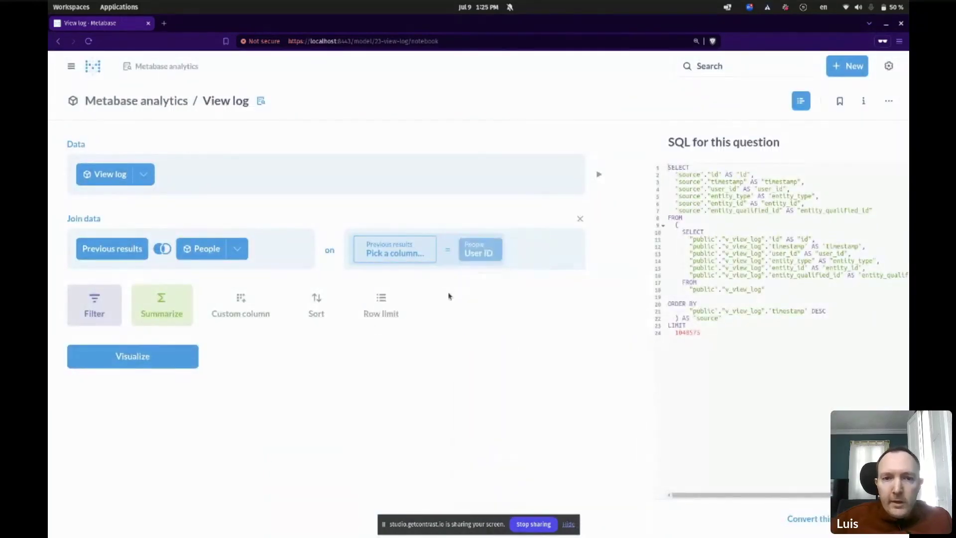
click(402, 254)
click(392, 365)
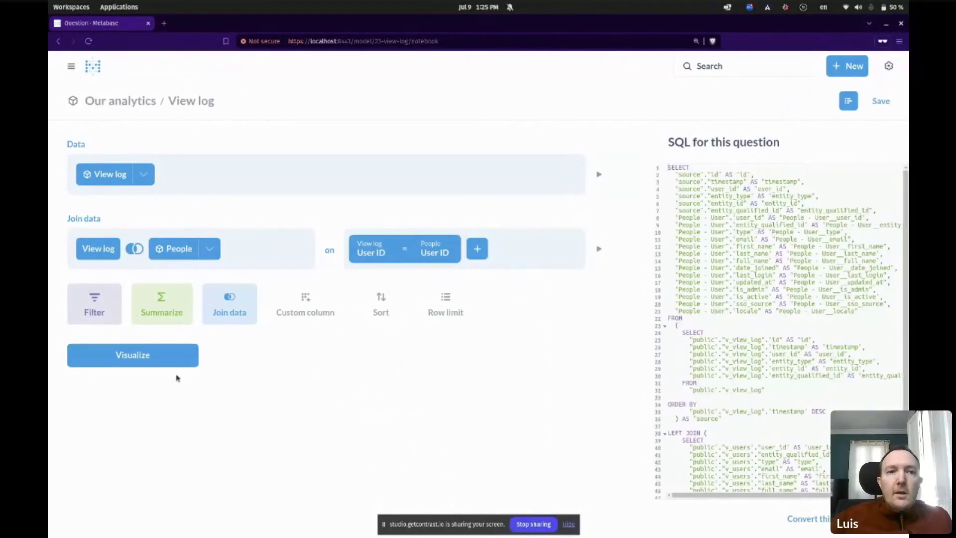
click(158, 354)
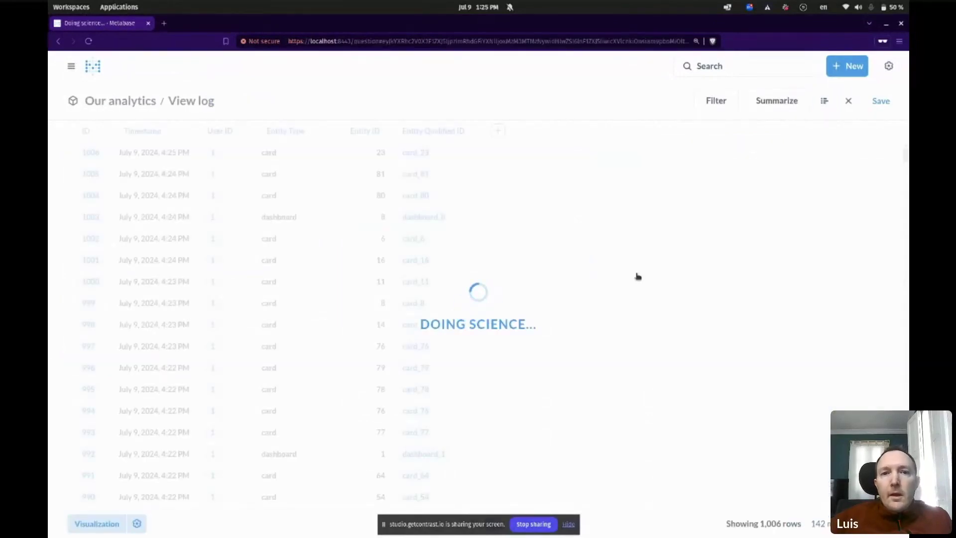
scroll(615, 293, right, 5)
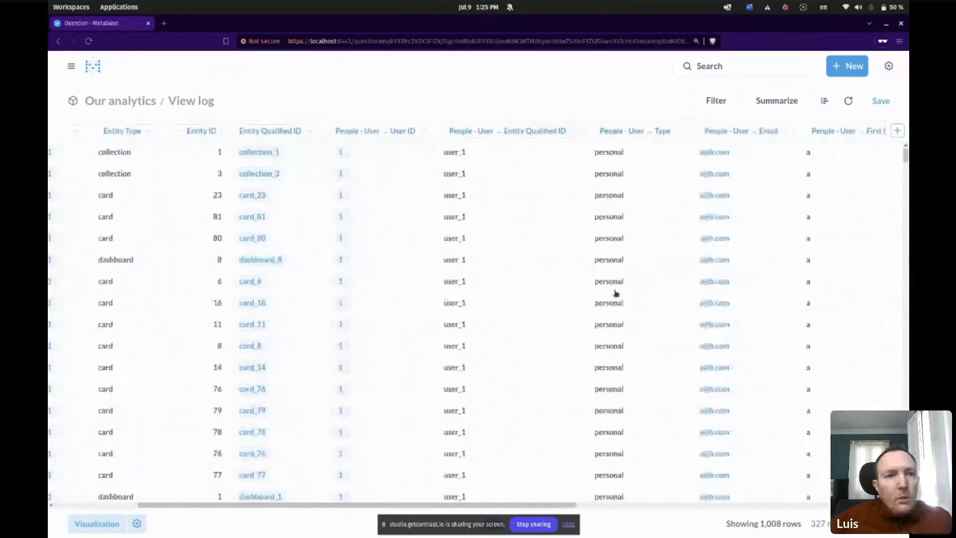
scroll(598, 293, left, 5)
scroll(553, 293, right, 5)
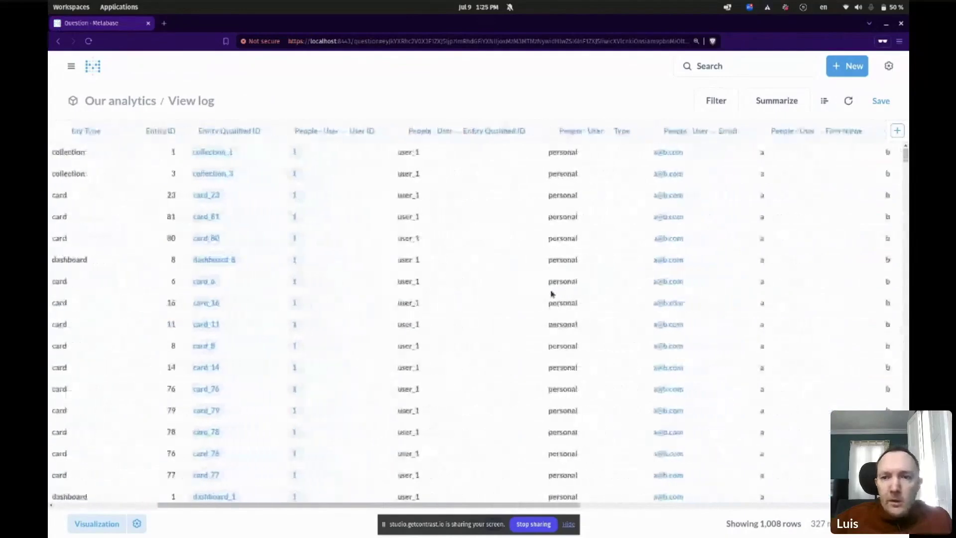
scroll(552, 294, left, 5)
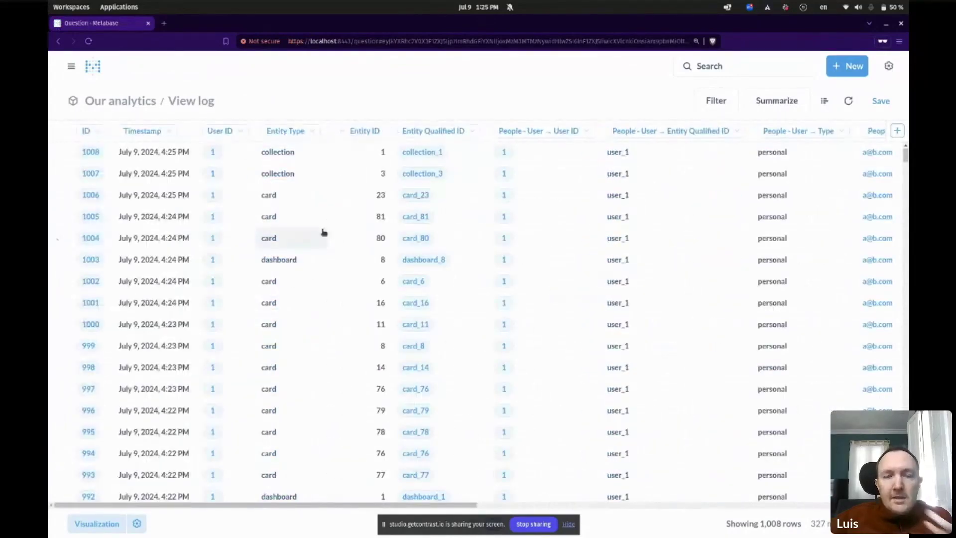
scroll(600, 297, right, 3)
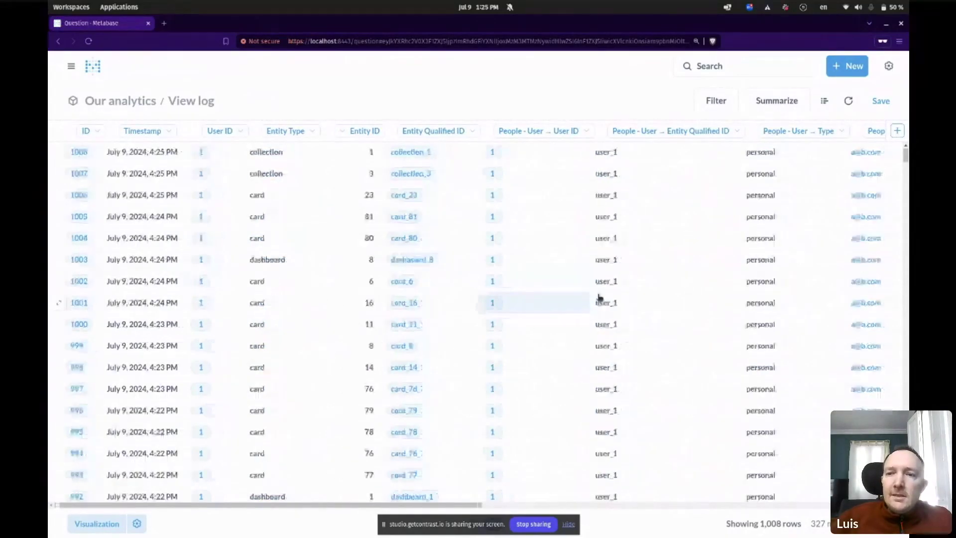
scroll(598, 298, left, 3)
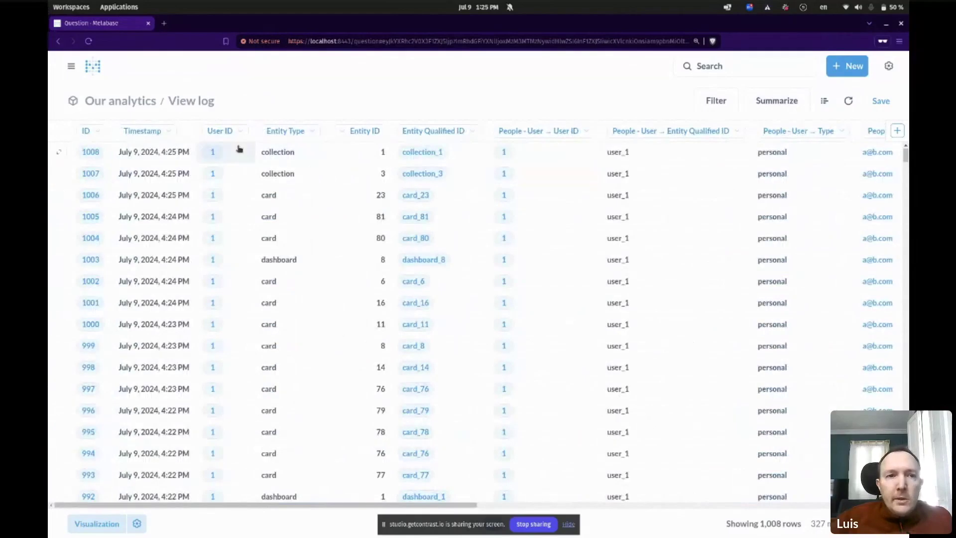
Chart the distribution of the Timestamp column in the joined View log table and inspect the July 2024 data point
click(171, 131)
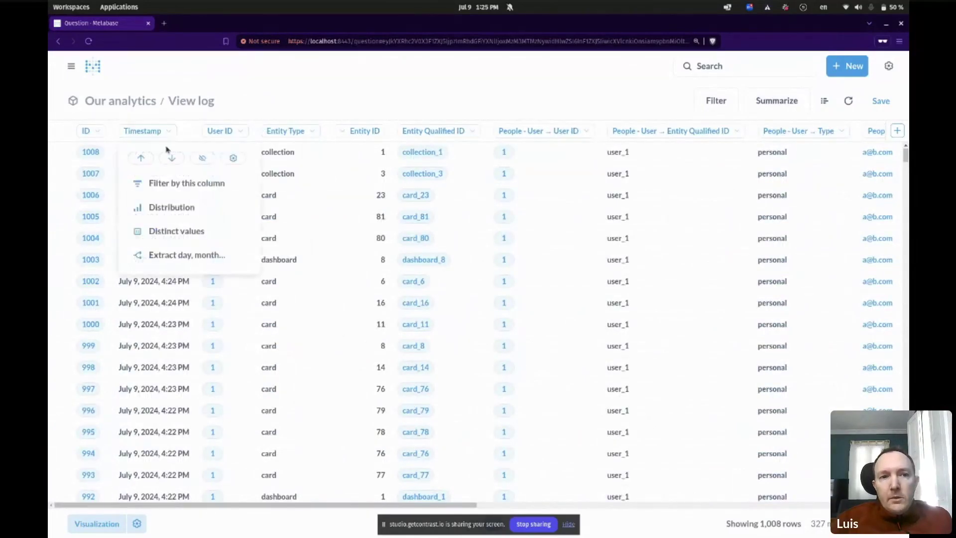
click(193, 206)
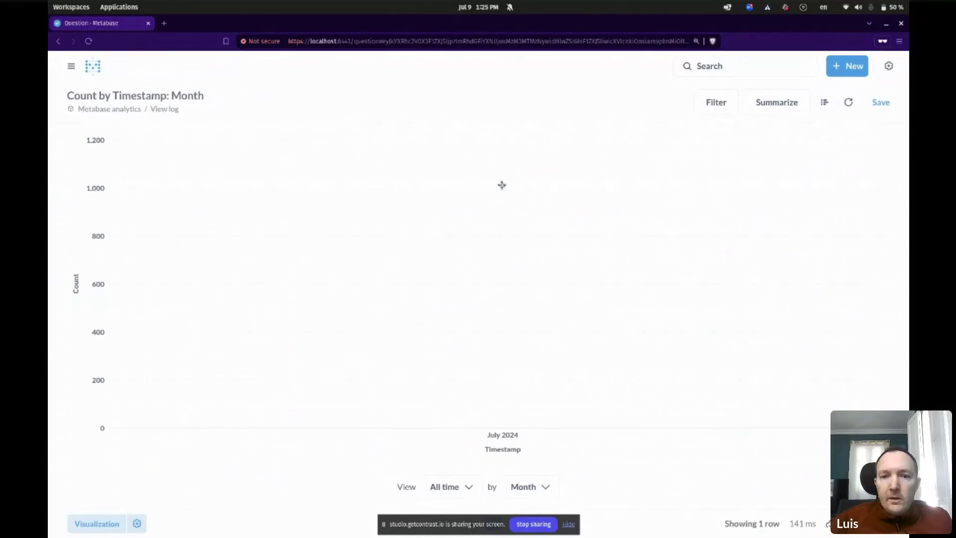
mouse_move(502, 187)
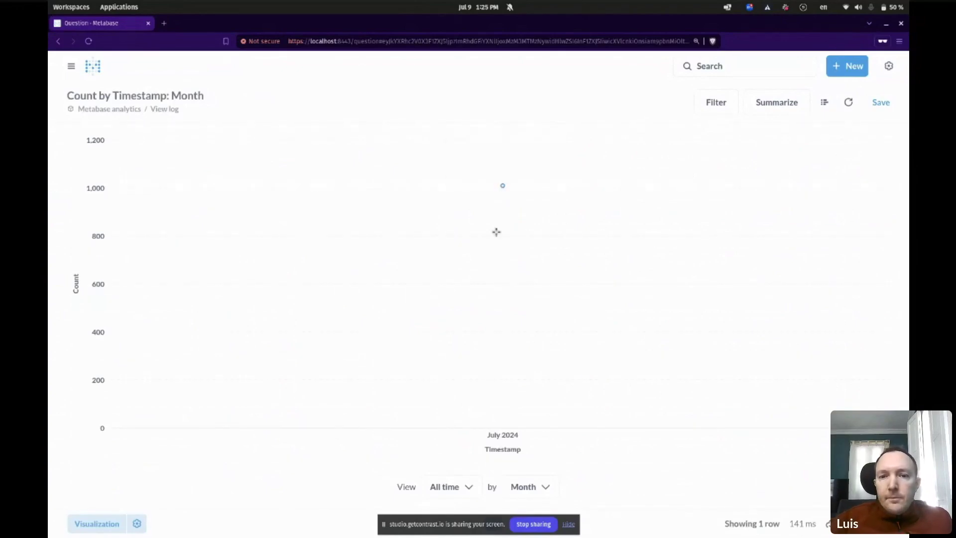
Return to the joined View log table and summarize it by Count of rows
click(58, 41)
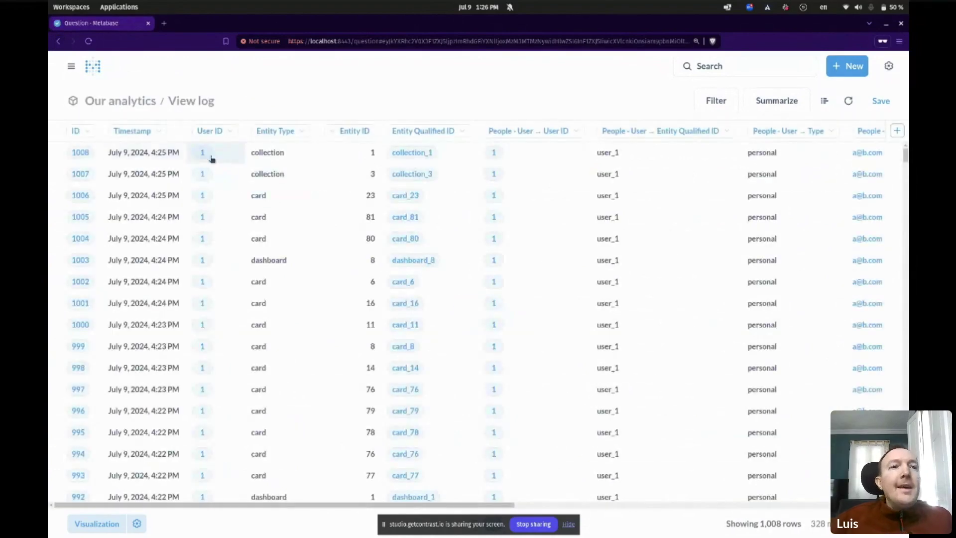
click(90, 133)
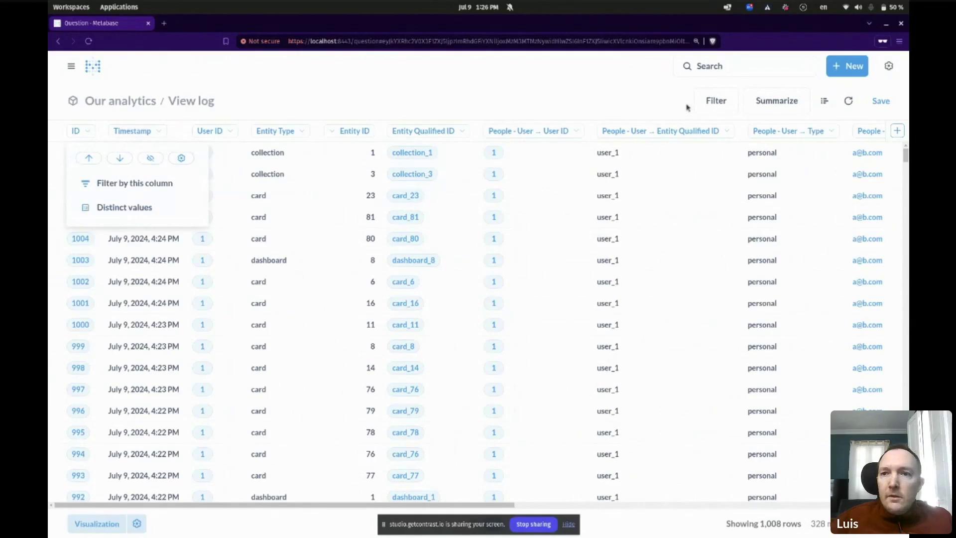
click(776, 106)
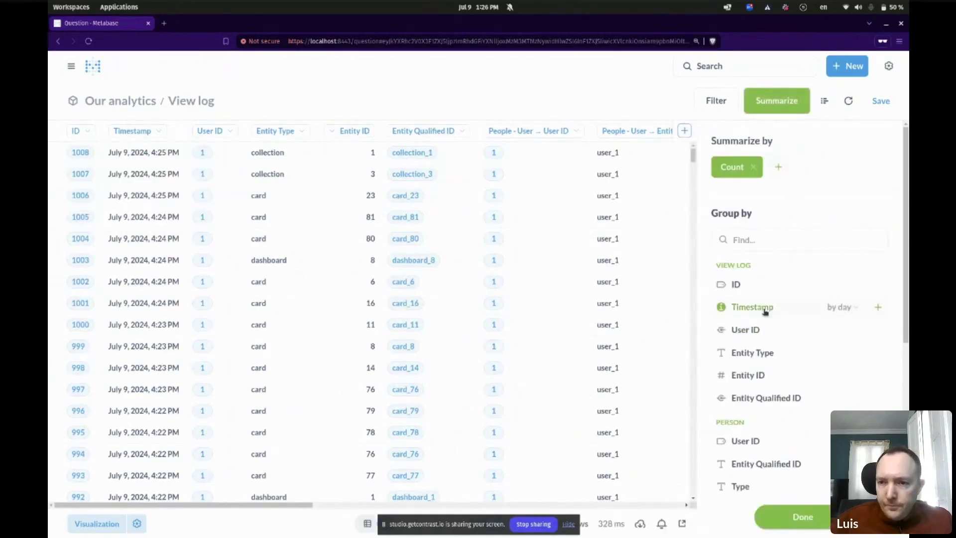
click(730, 167)
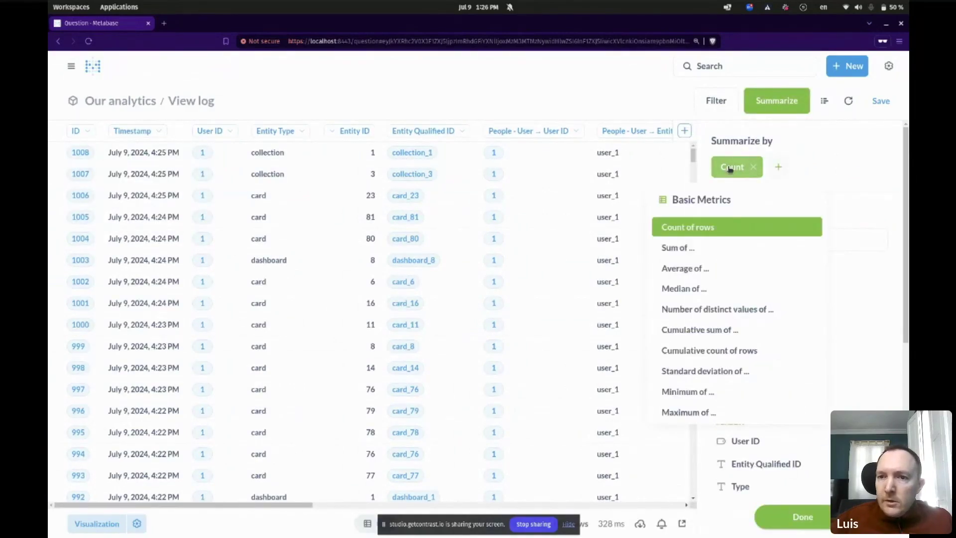
click(717, 228)
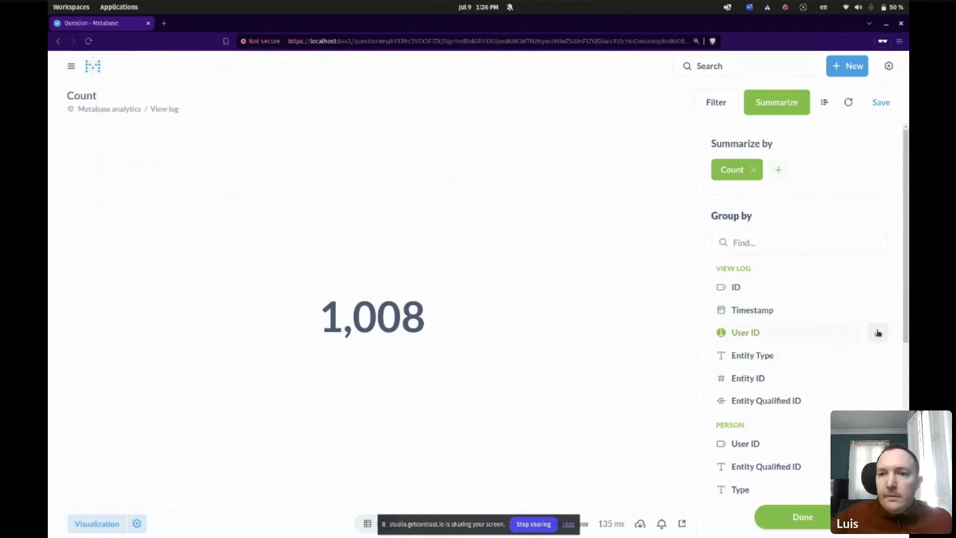
Group the count by the View log User ID and visualize the result as a pie chart
click(878, 333)
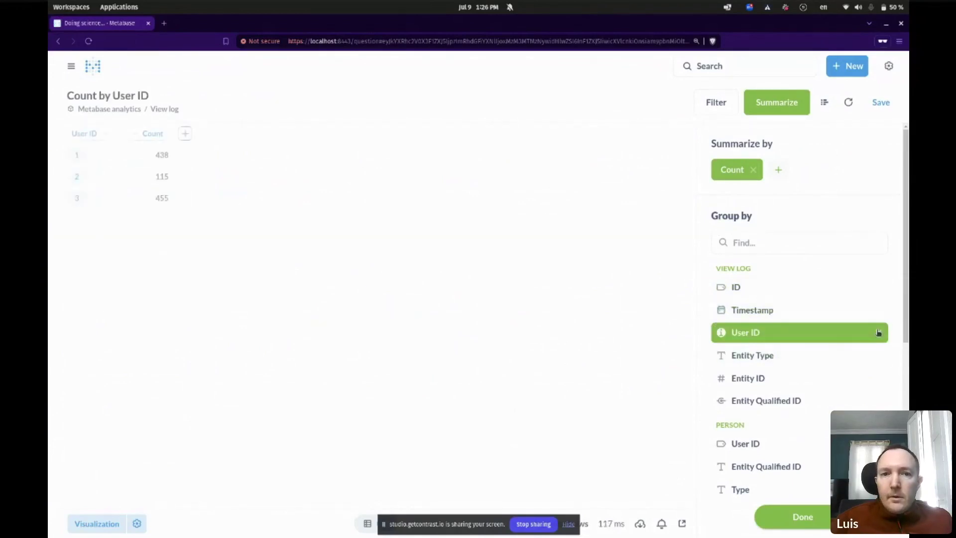
click(104, 523)
click(217, 150)
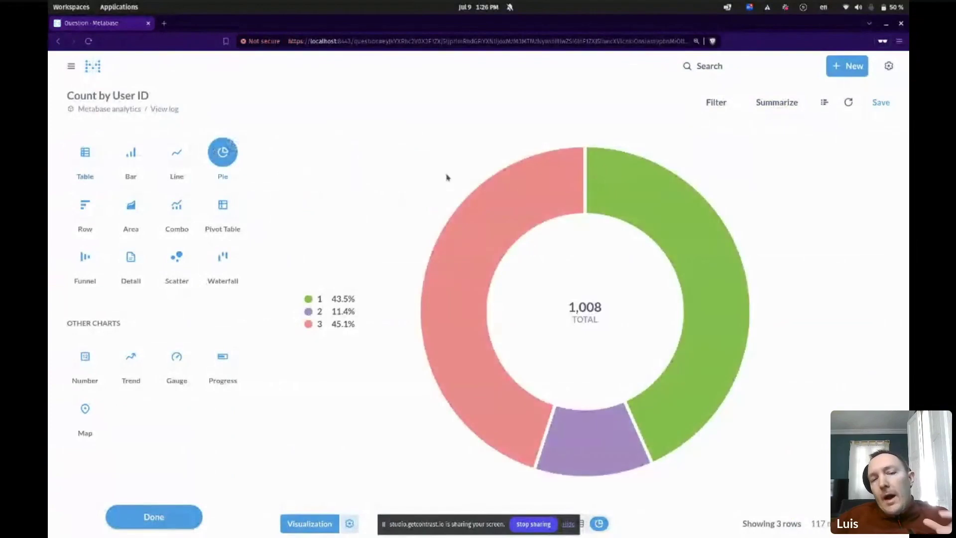